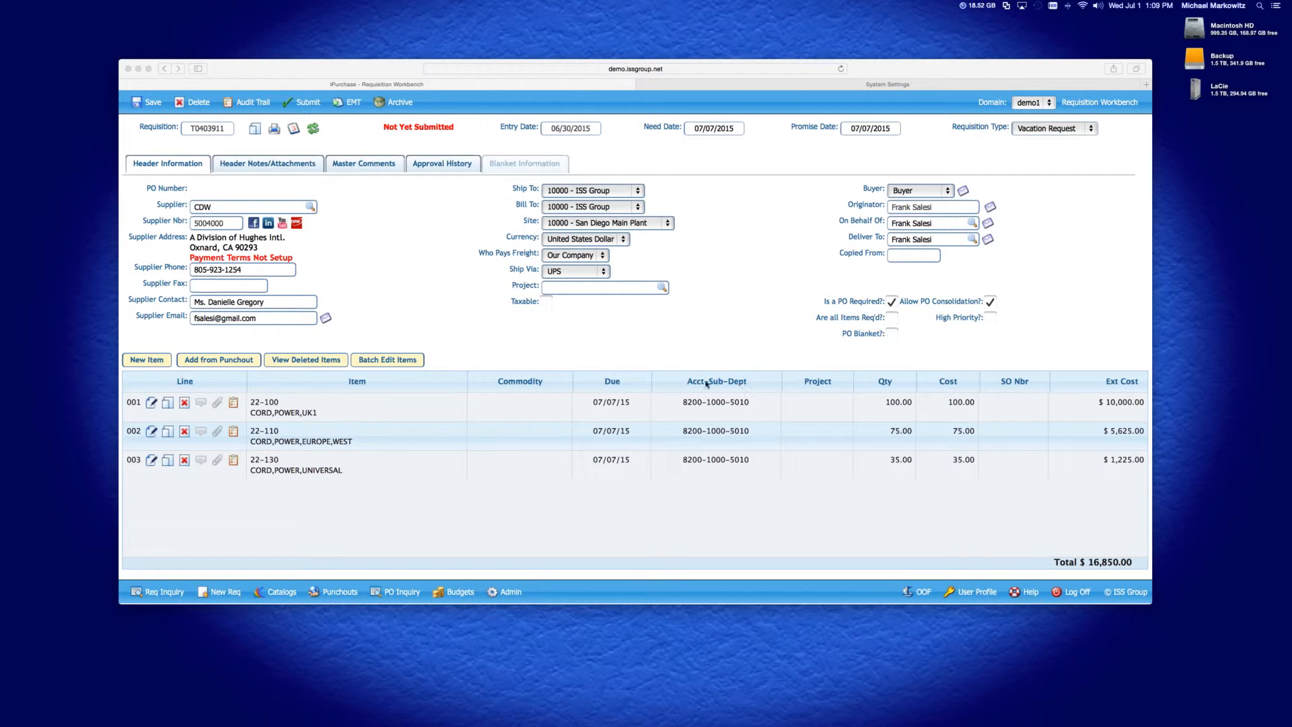
Change line 001's department to 1000 - SALES and save the line
left_click(150, 403)
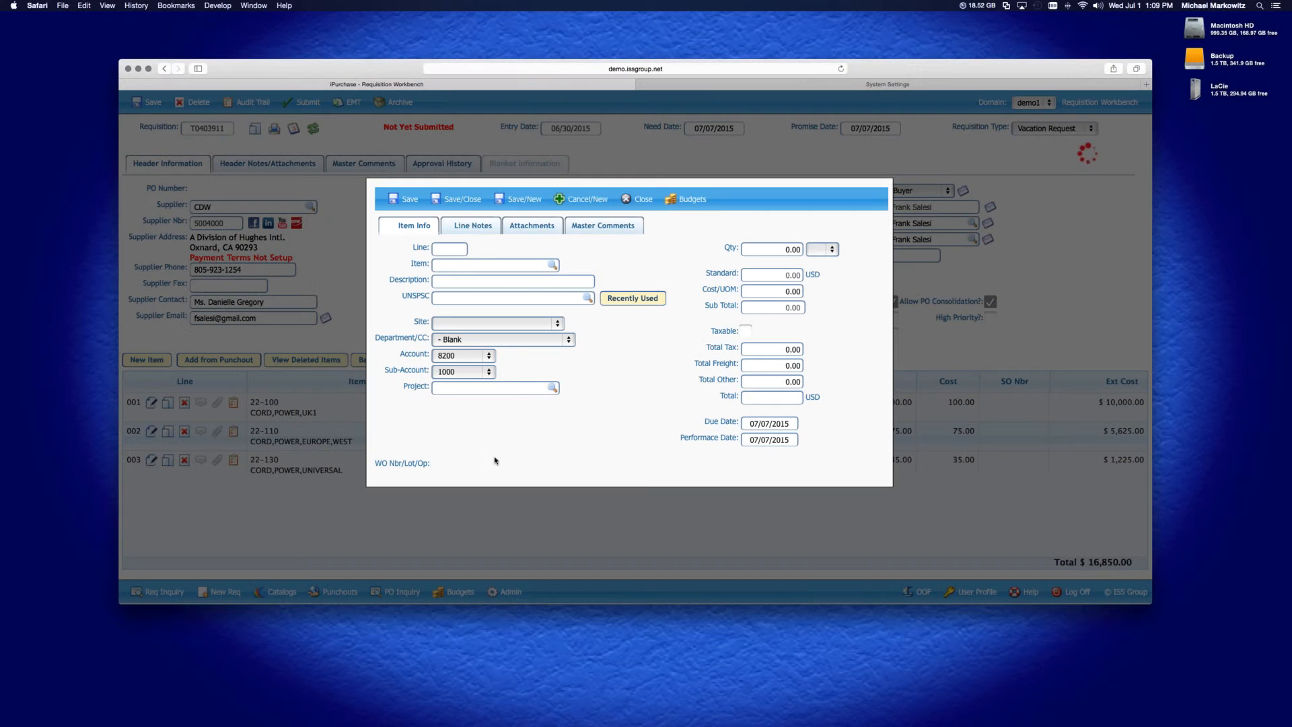
left_click(531, 341)
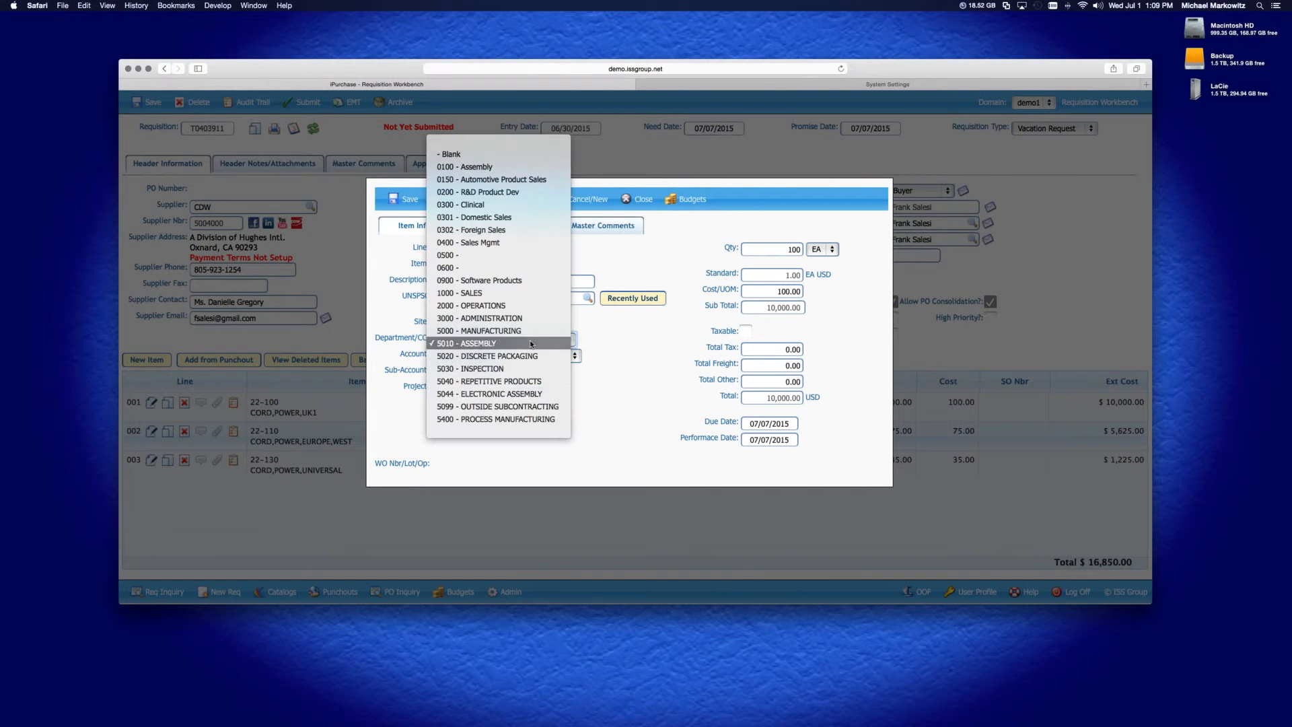
left_click(511, 292)
left_click(463, 199)
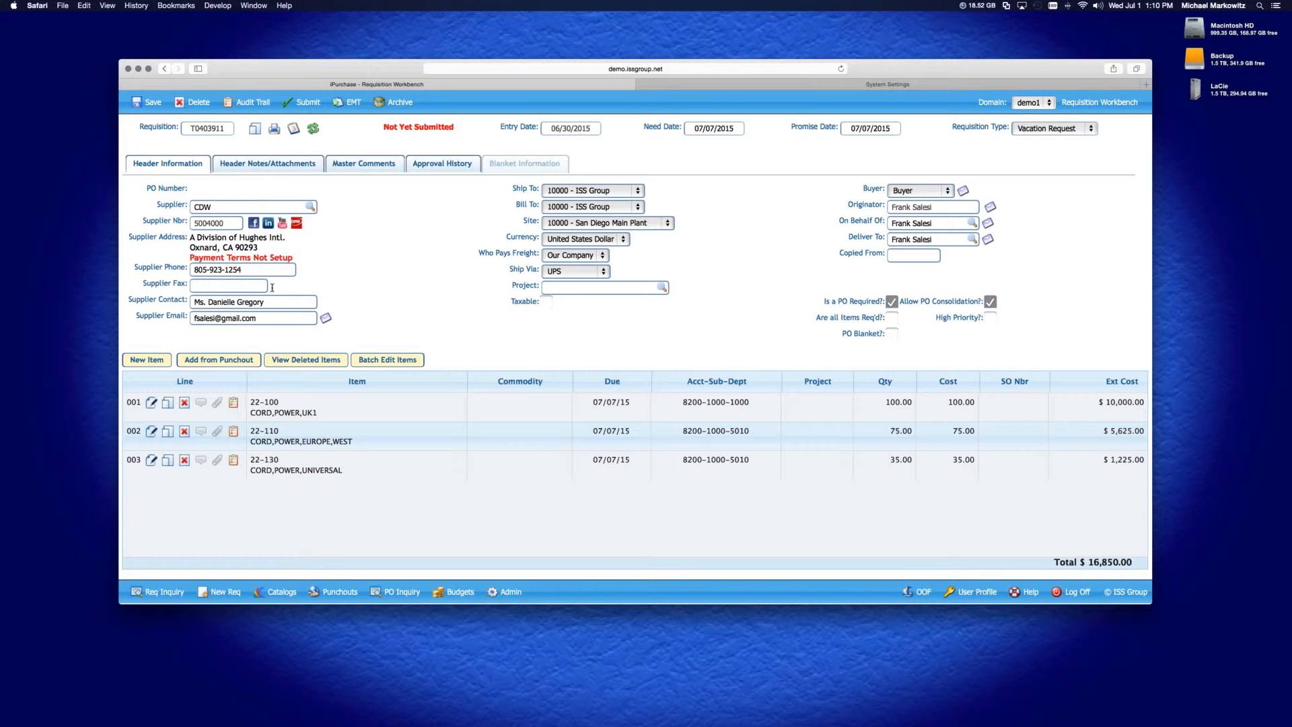
Reopen line 001 to review its department, account and sub-account options, then close it without changes
left_click(152, 403)
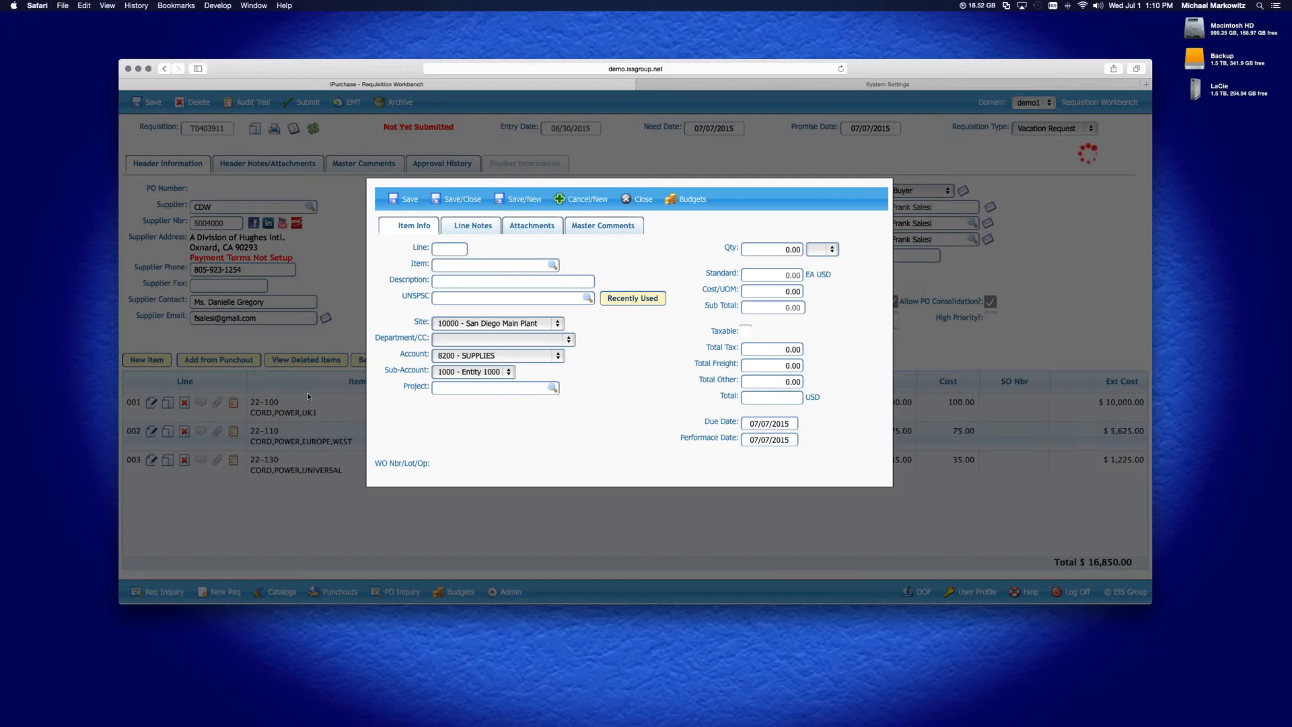
left_click(520, 340)
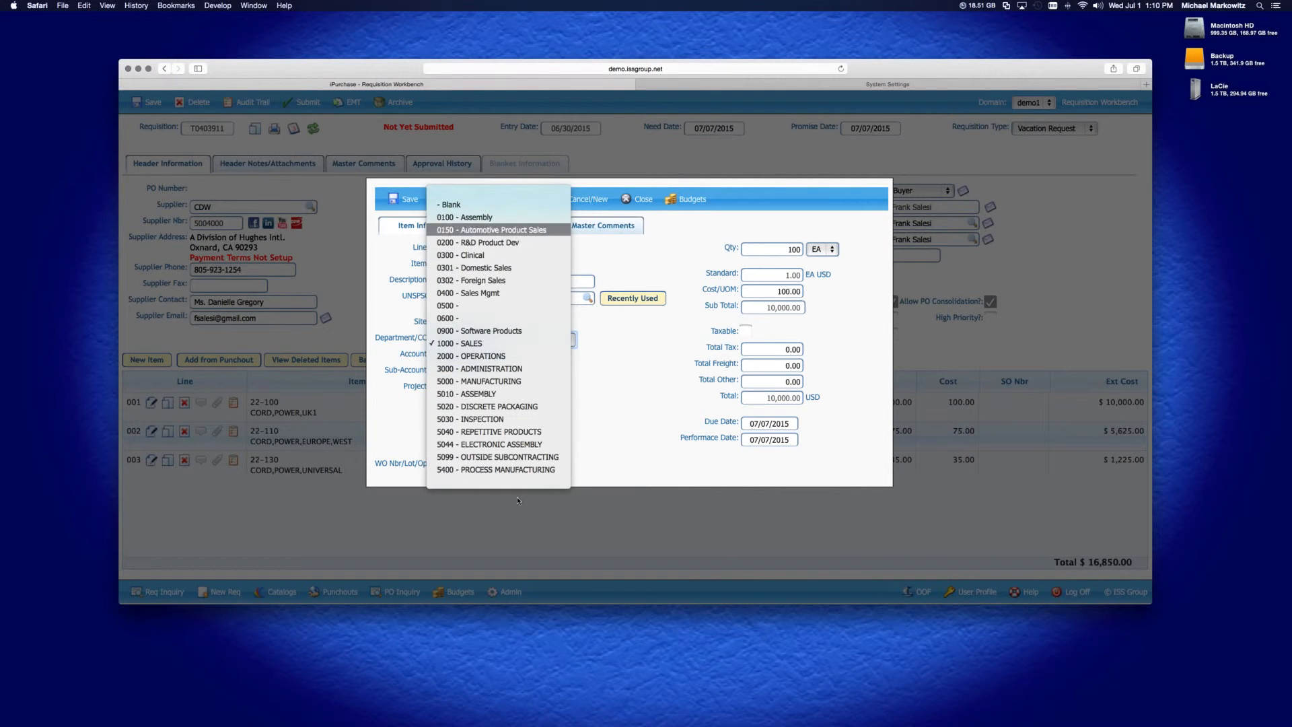
left_click(622, 427)
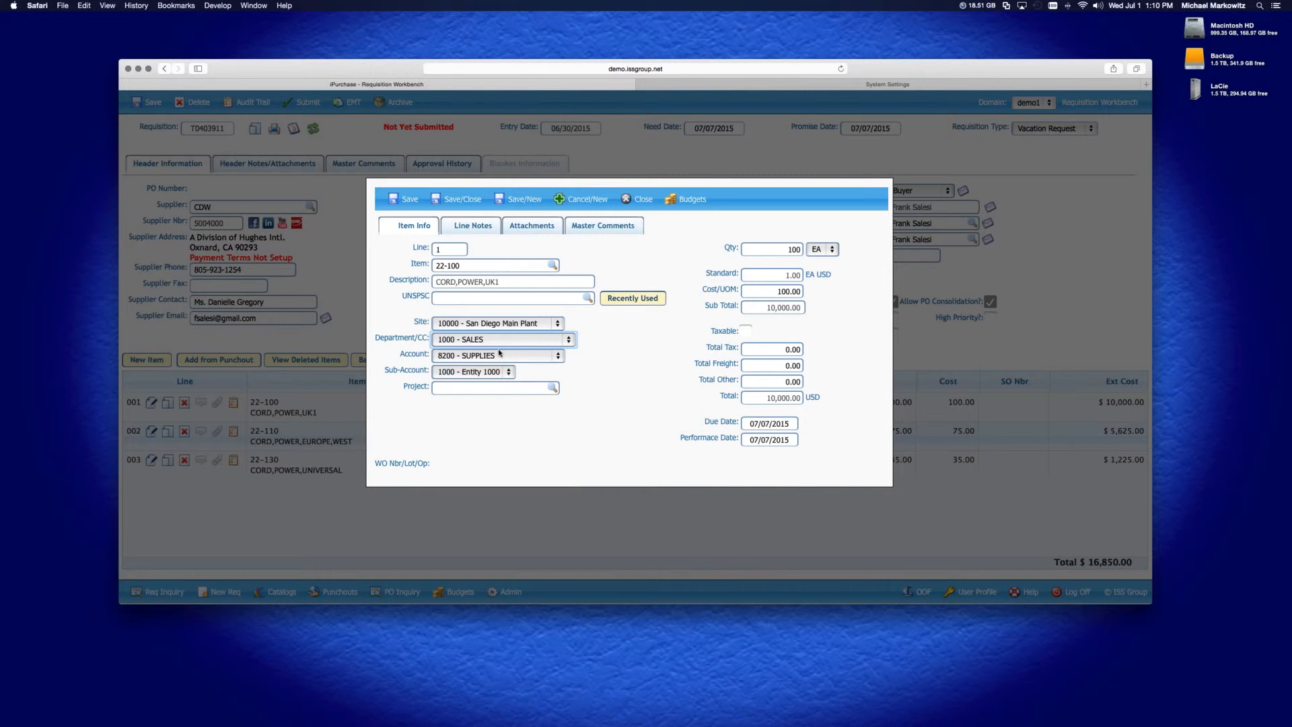
left_click(557, 355)
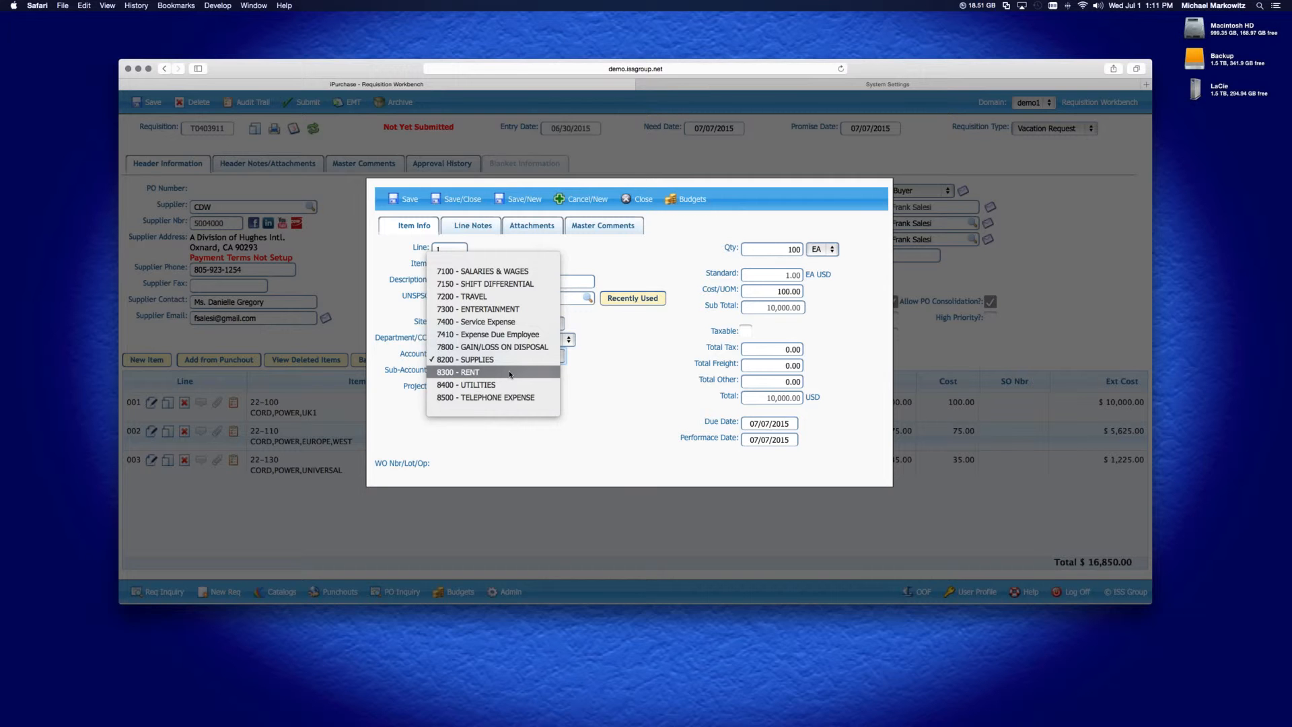
left_click(641, 406)
left_click(462, 373)
left_click(578, 375)
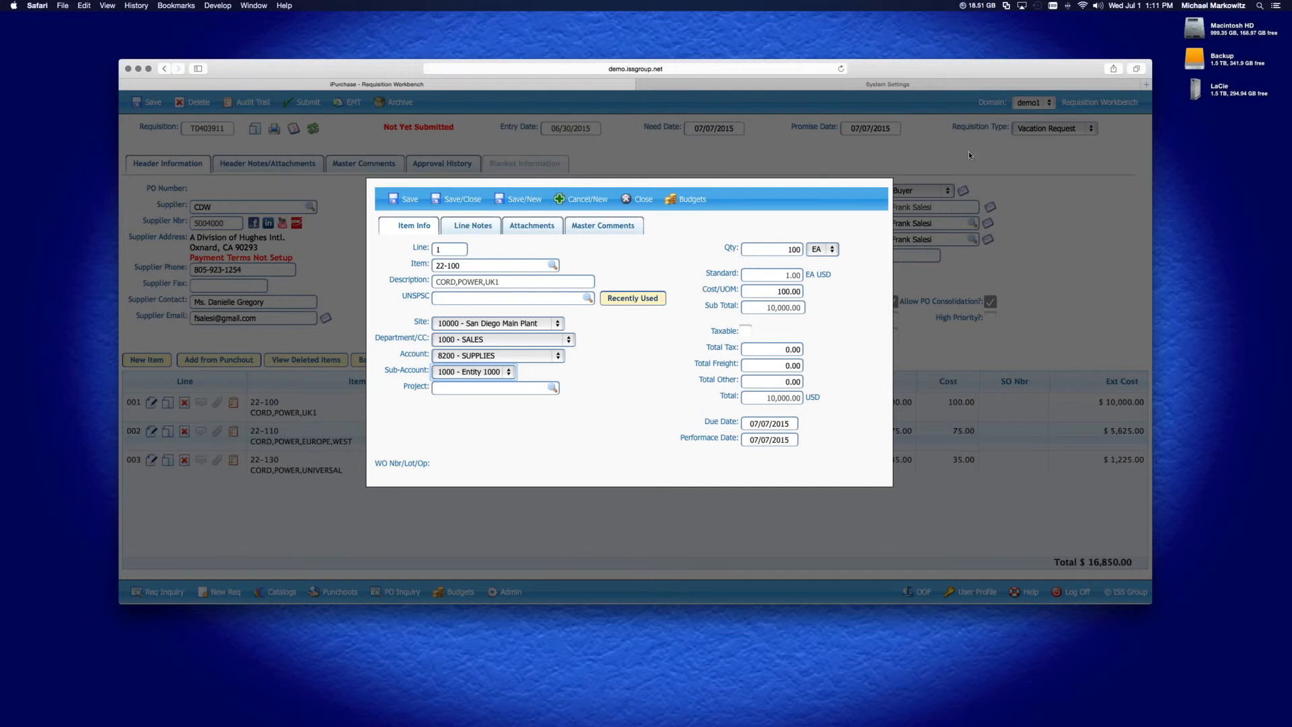
left_click(642, 201)
Change the requisition type to Expense and save the requisition
left_click(1036, 128)
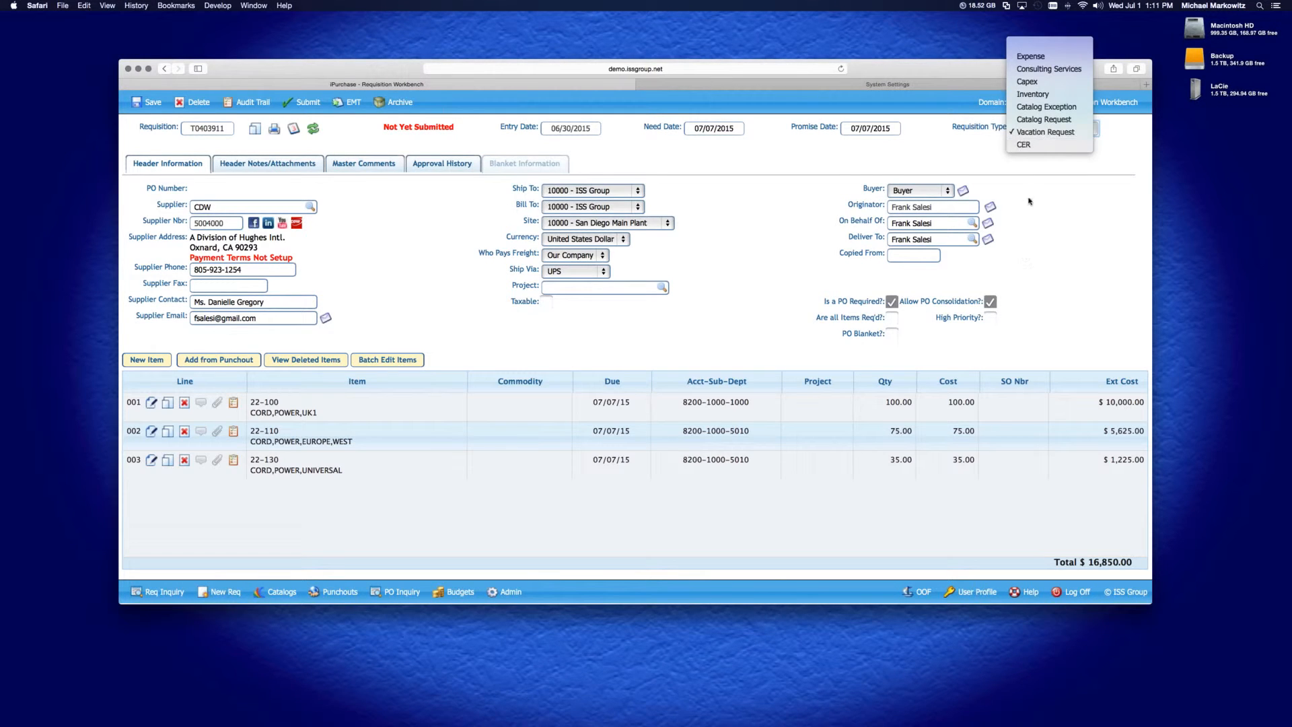
left_click(1038, 57)
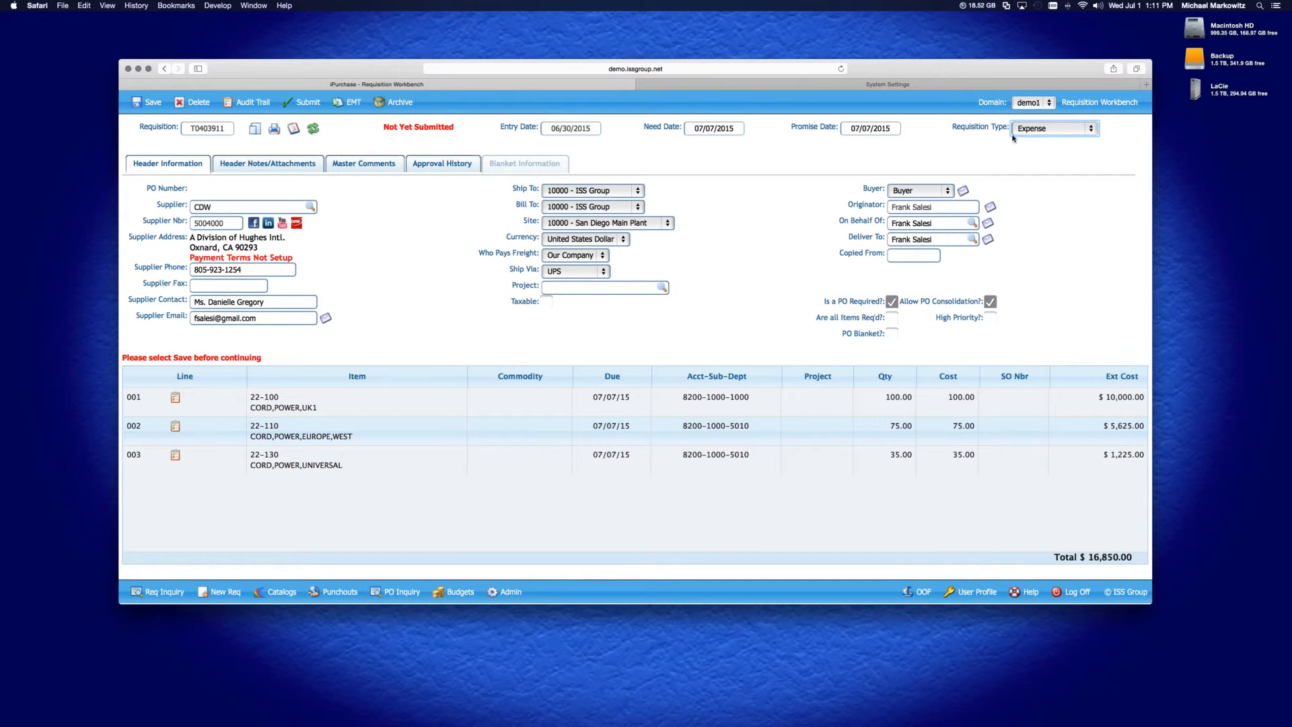
left_click(148, 102)
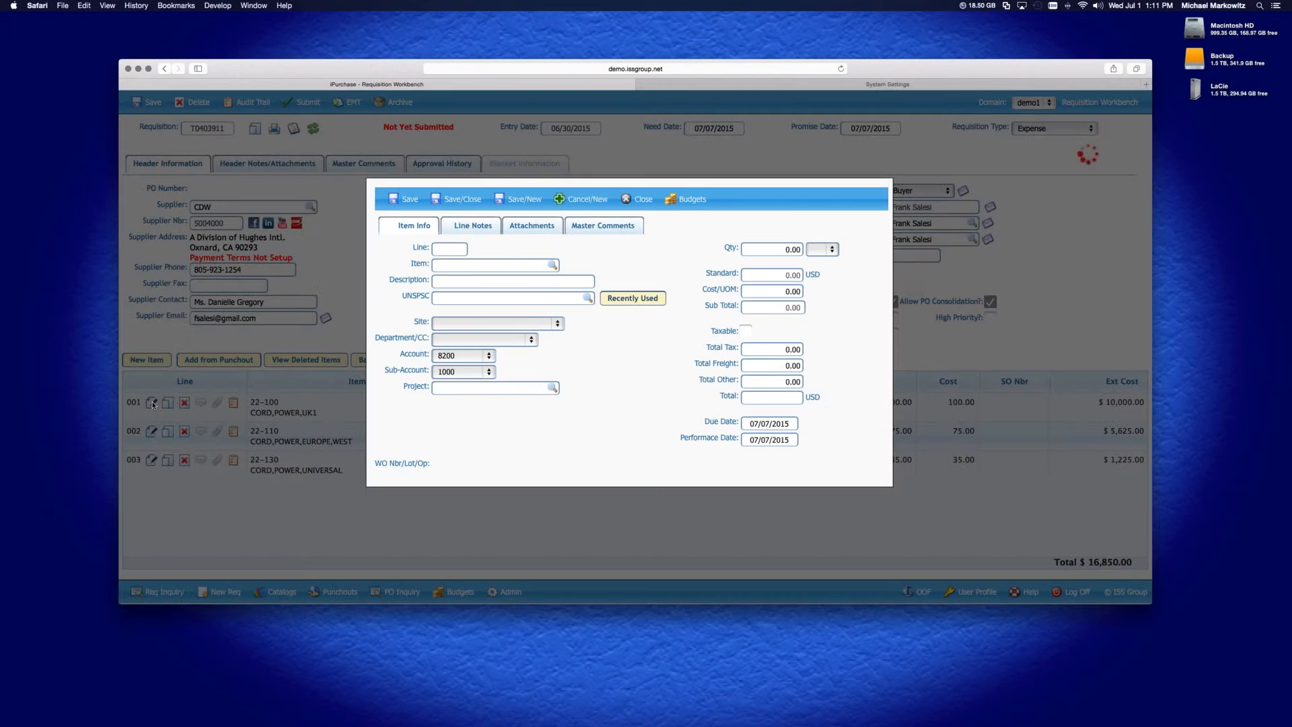
Open line 001 to review the department and account choices available, then close it
left_click(152, 404)
left_click(514, 340)
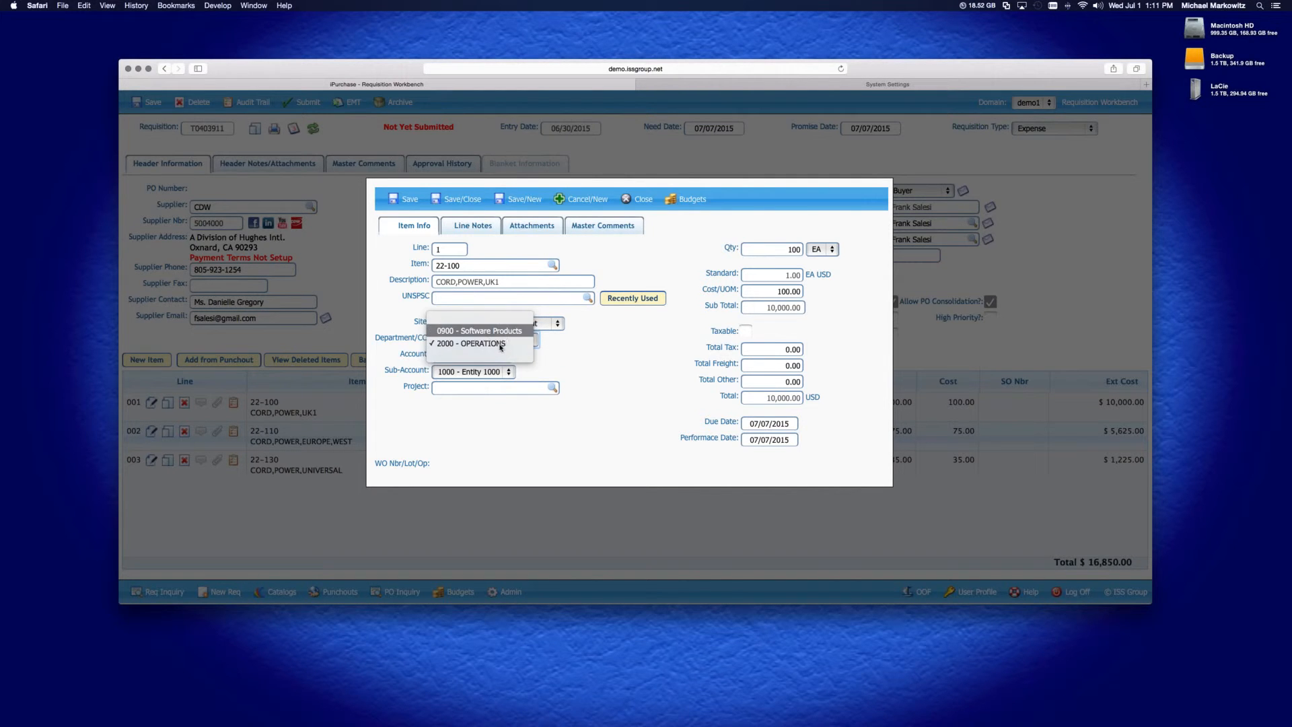
left_click(544, 358)
left_click(484, 356)
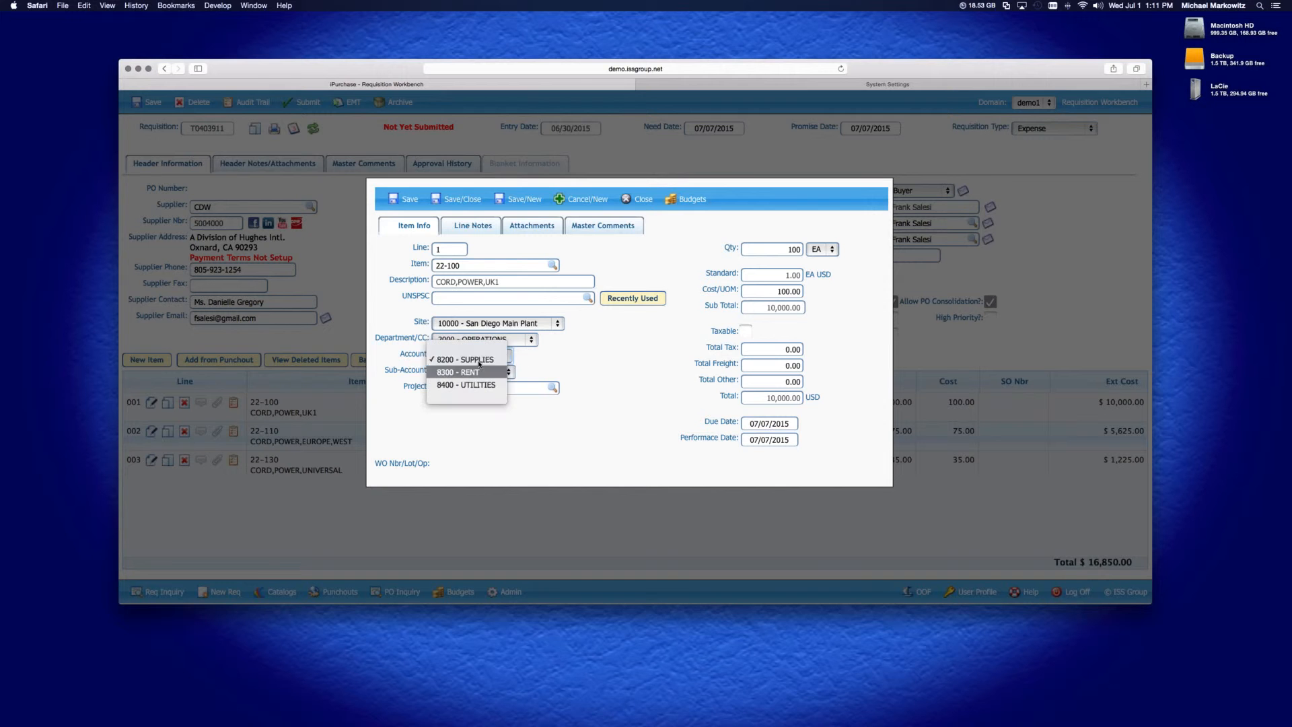
left_click(624, 363)
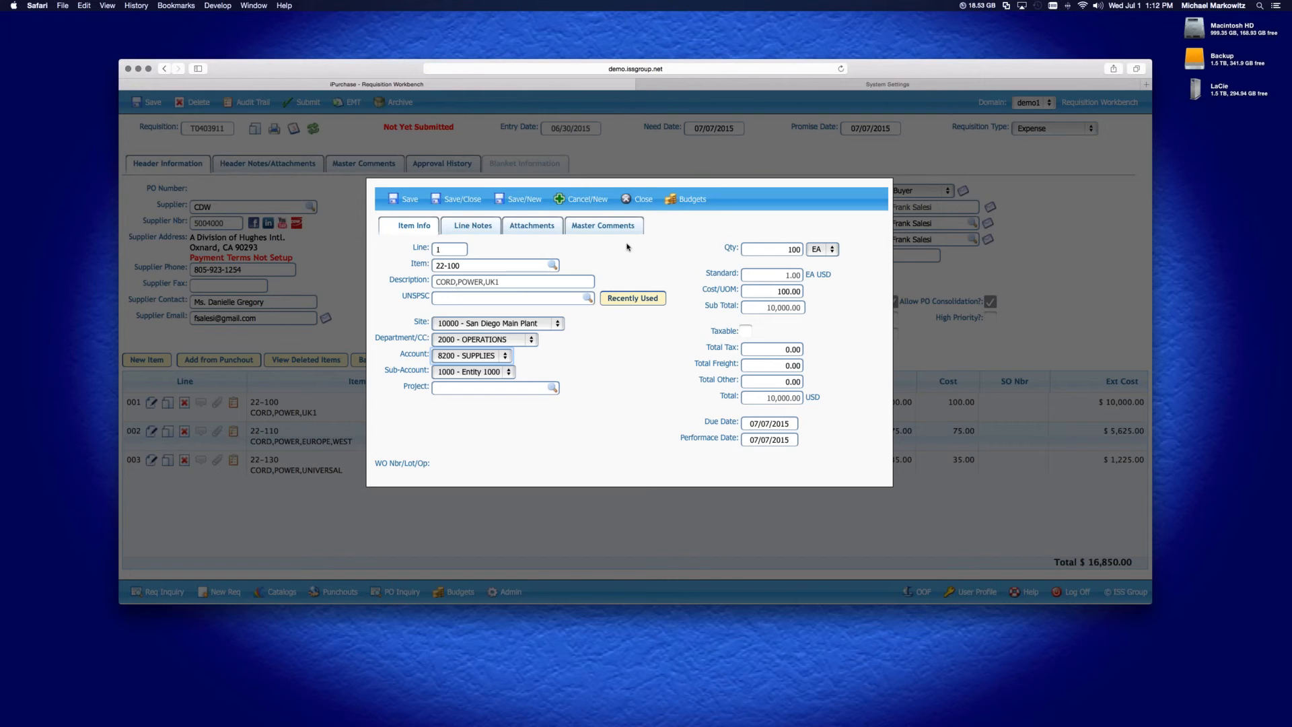
left_click(636, 199)
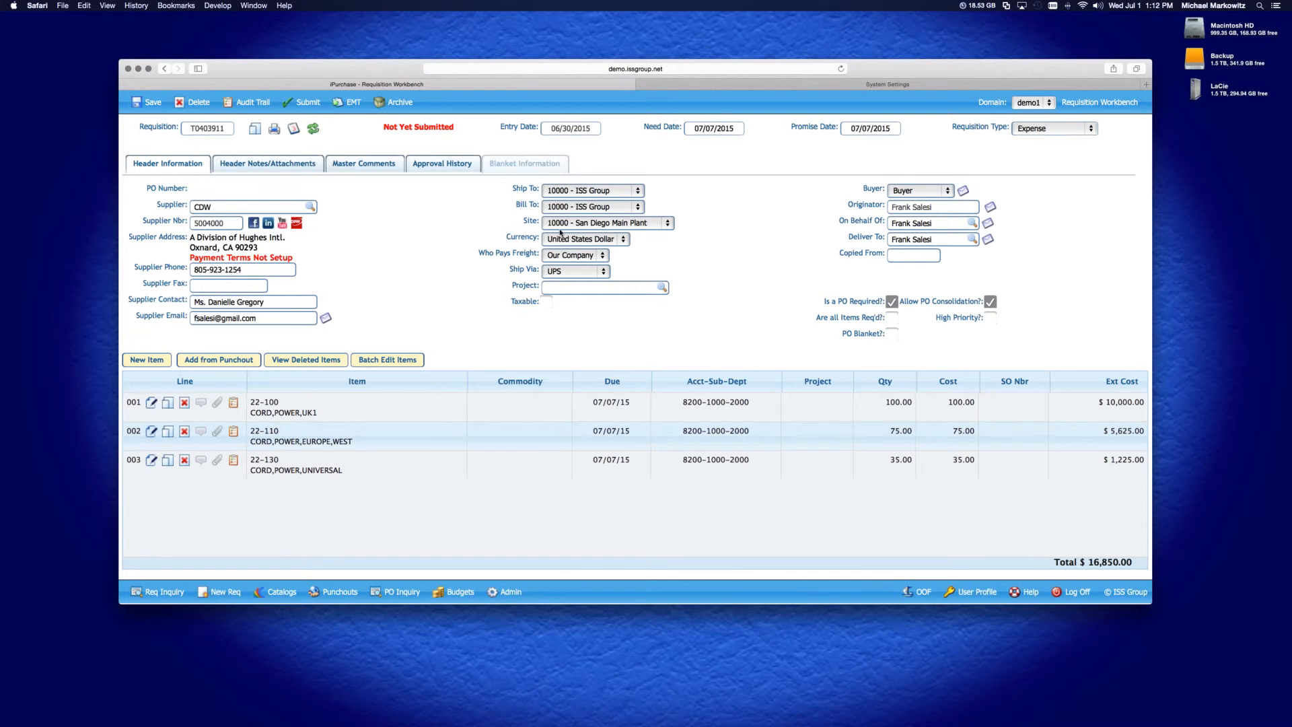
Set the requisition's site to 15000 - San Diego Auto Products and save
left_click(624, 226)
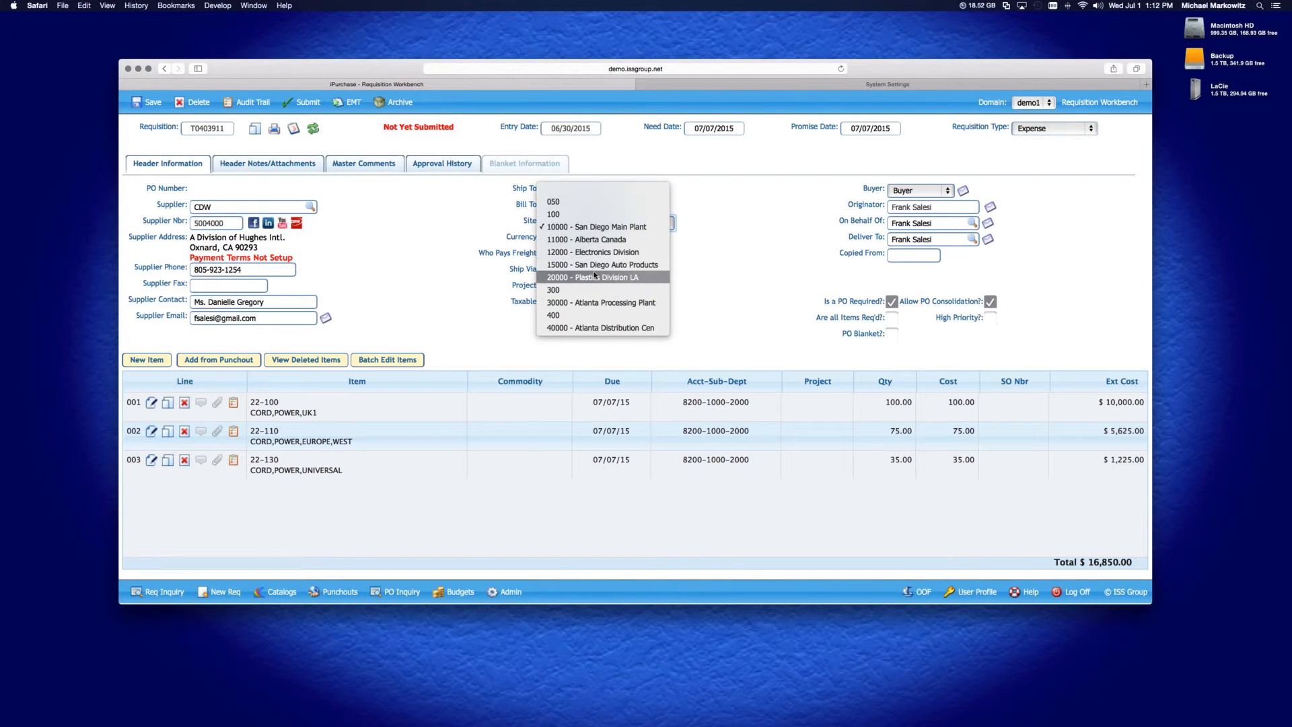
left_click(595, 270)
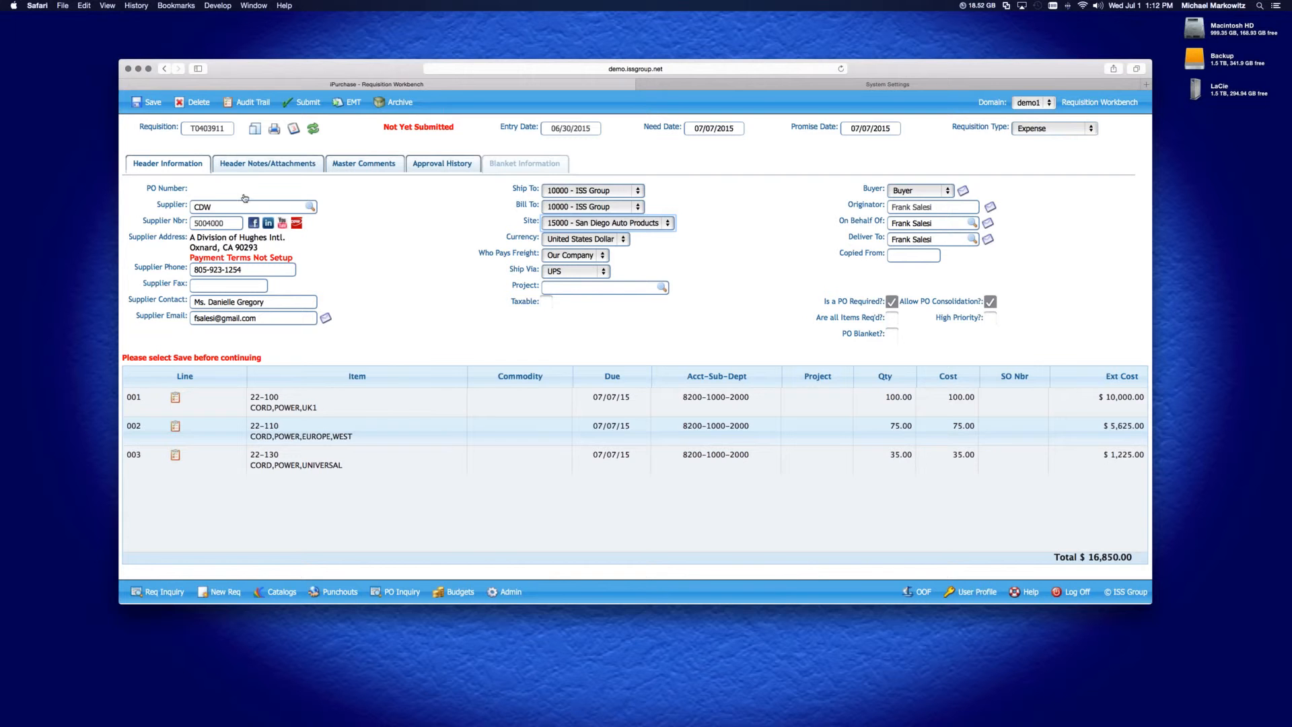
left_click(142, 109)
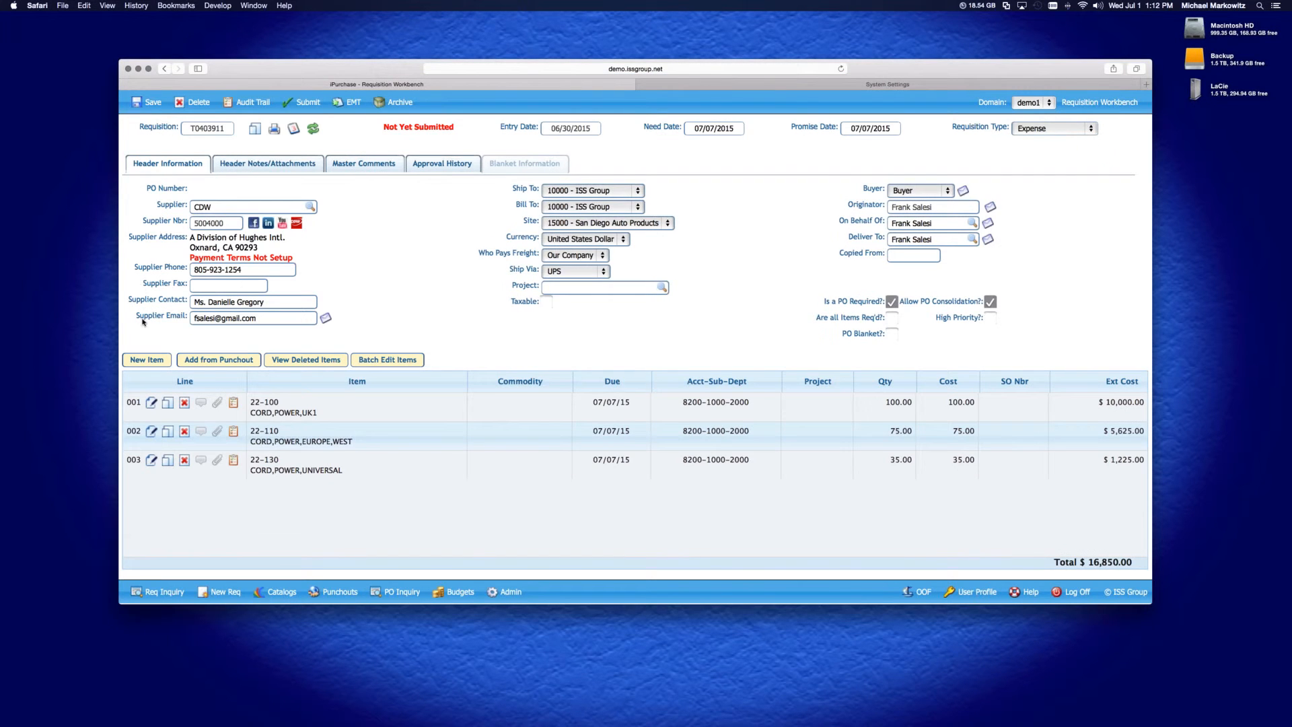
Open line 001 to review its site, department and account options, then close it without changes
left_click(151, 403)
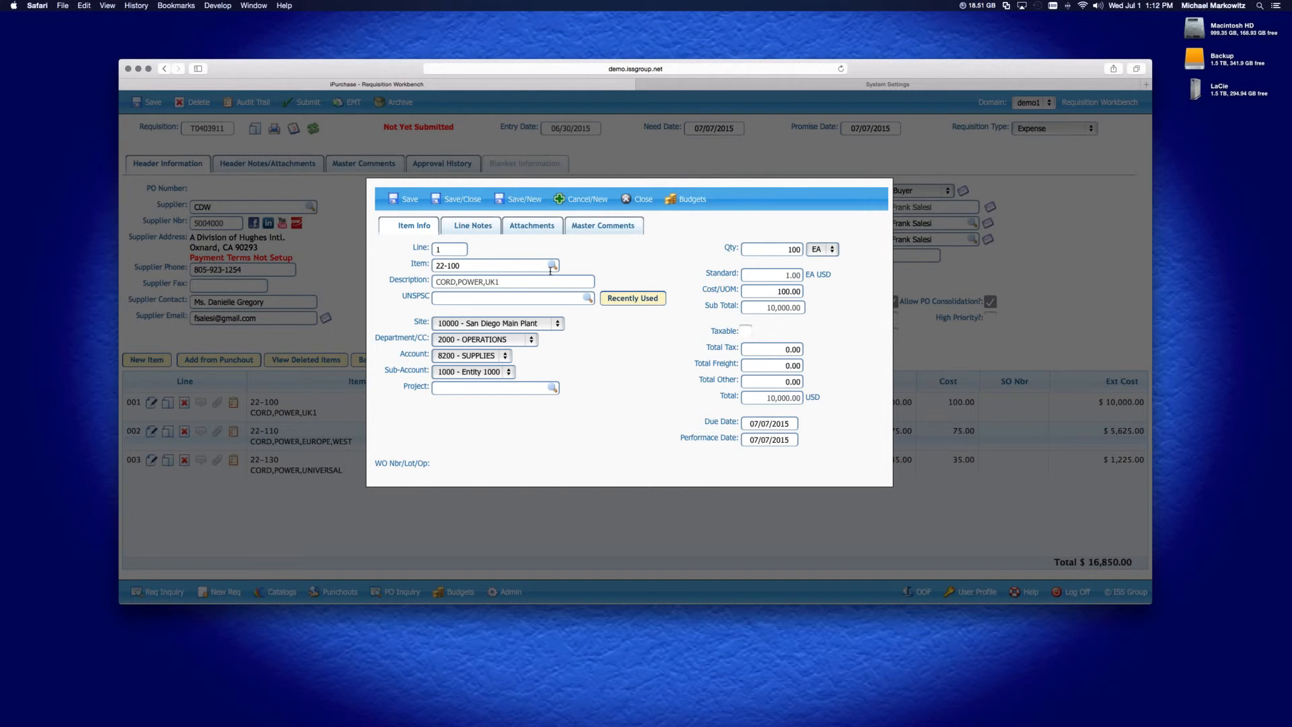
left_click(531, 340)
left_click(559, 339)
left_click(552, 325)
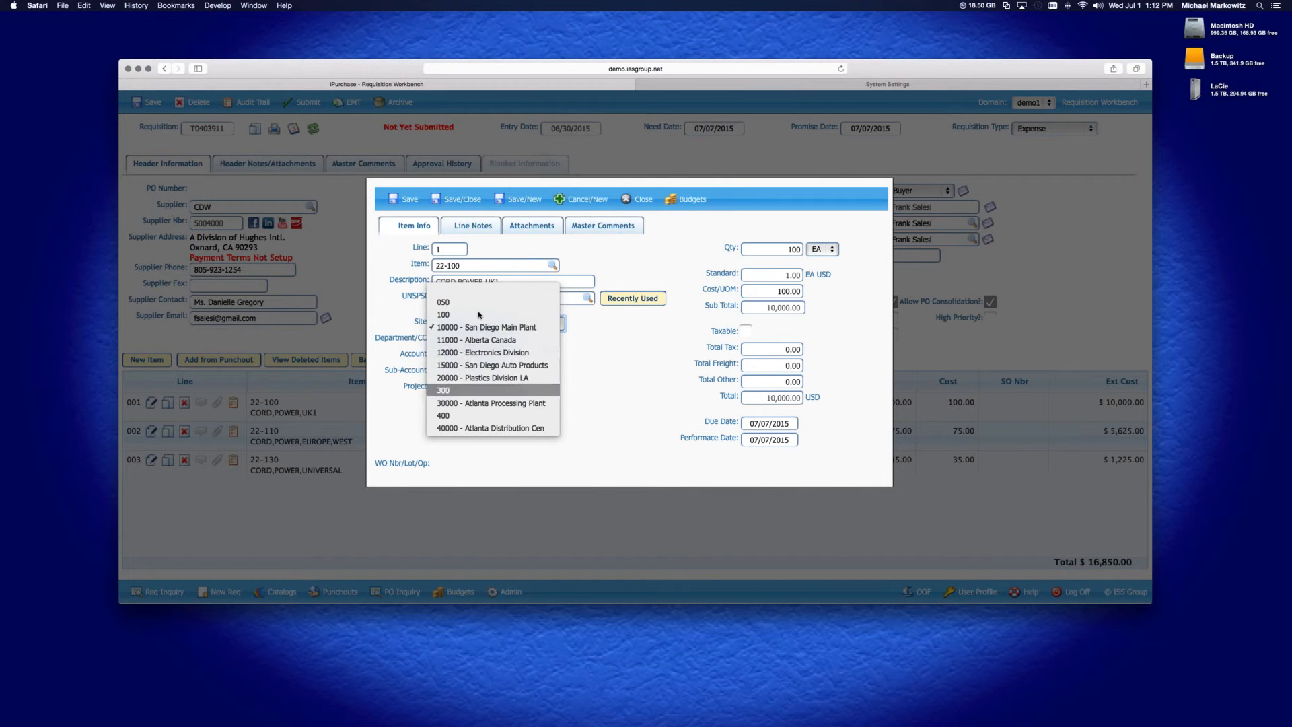
left_click(591, 330)
left_click(499, 340)
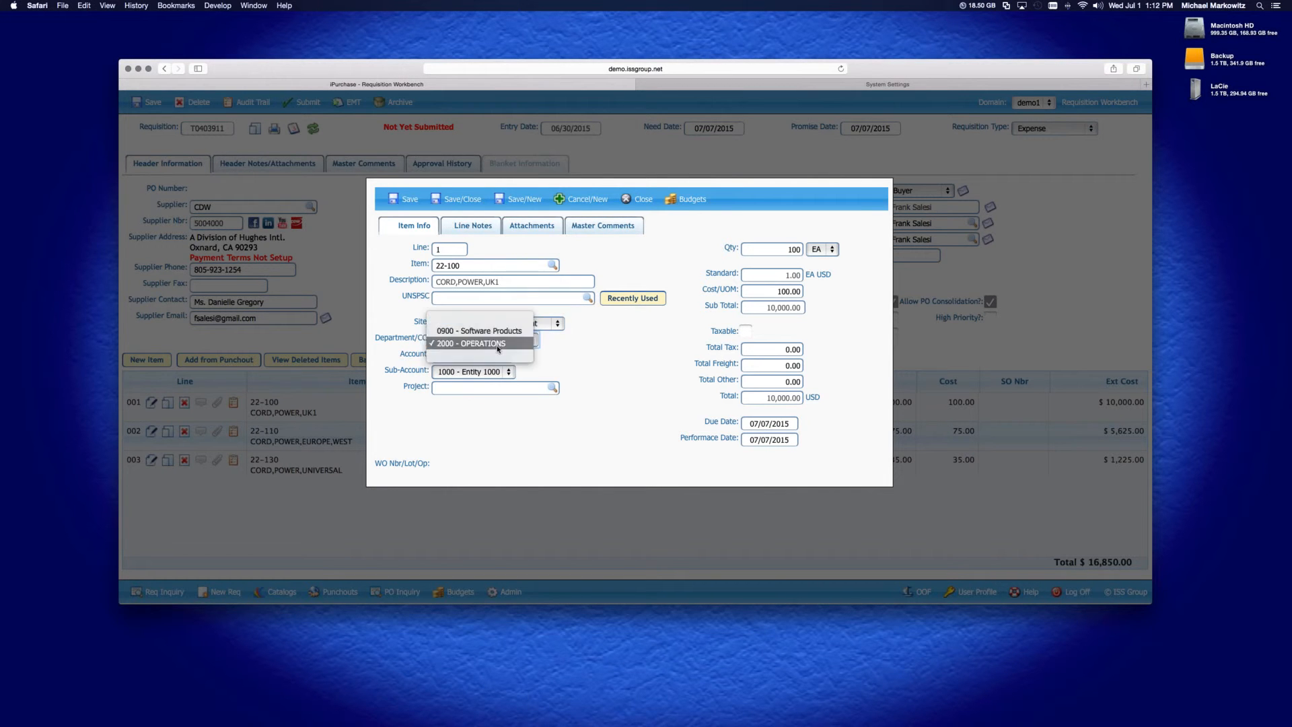
left_click(563, 367)
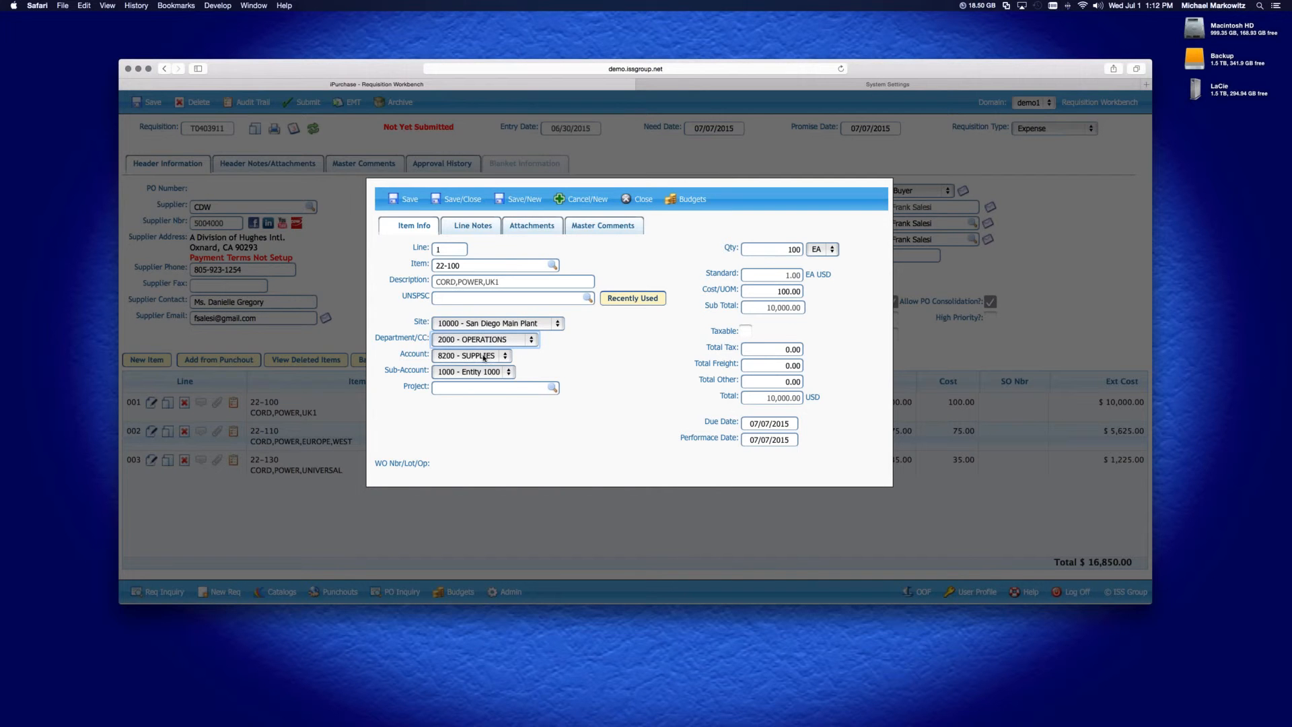
left_click(488, 357)
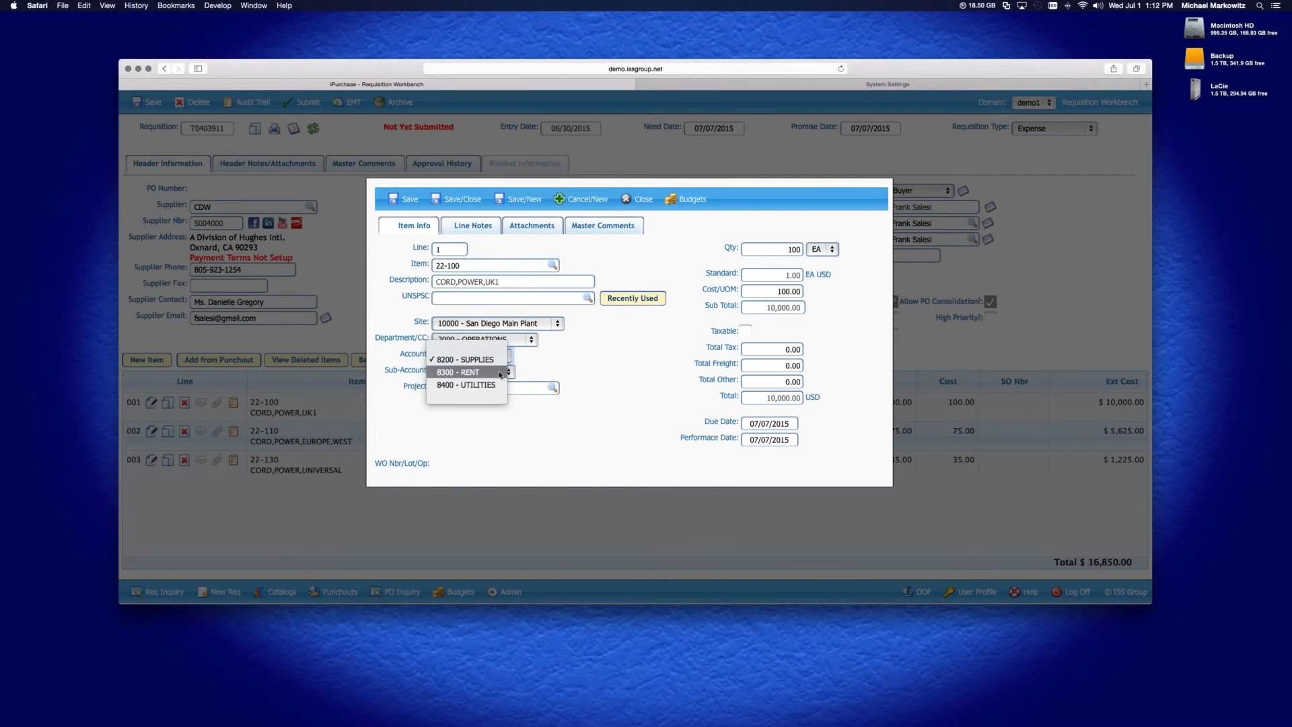
left_click(575, 363)
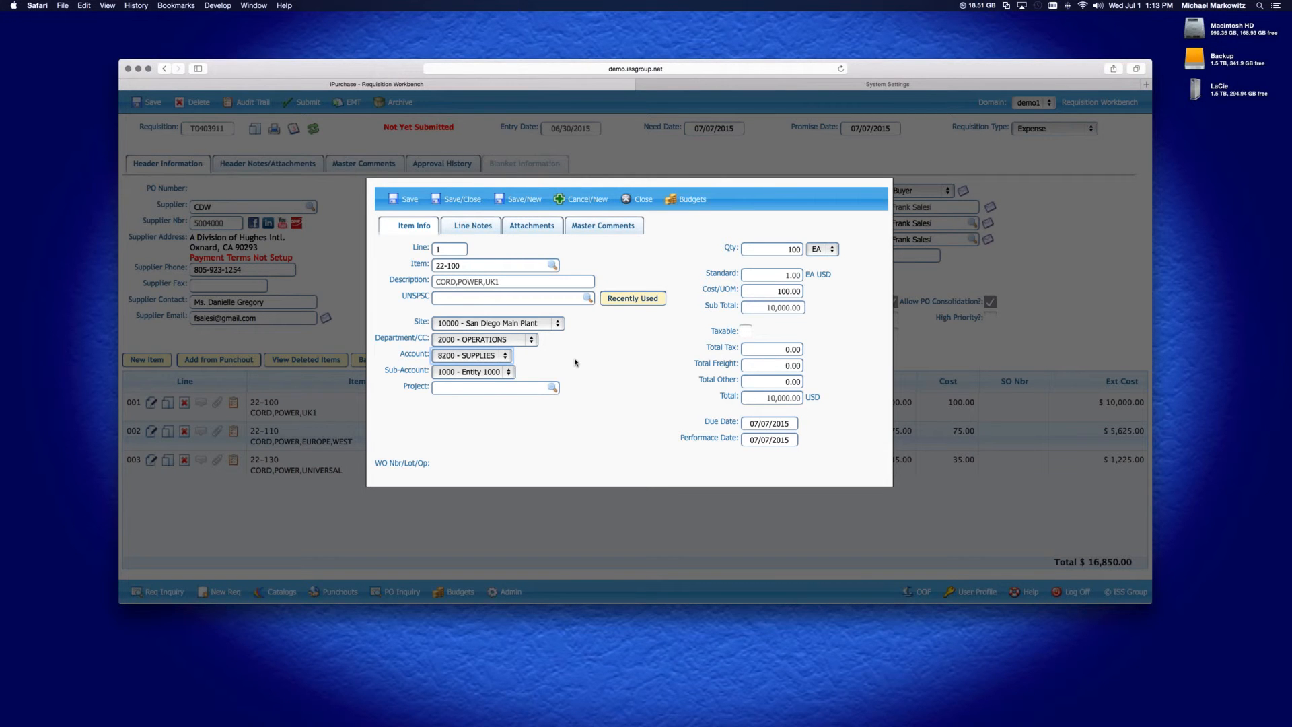
left_click(639, 199)
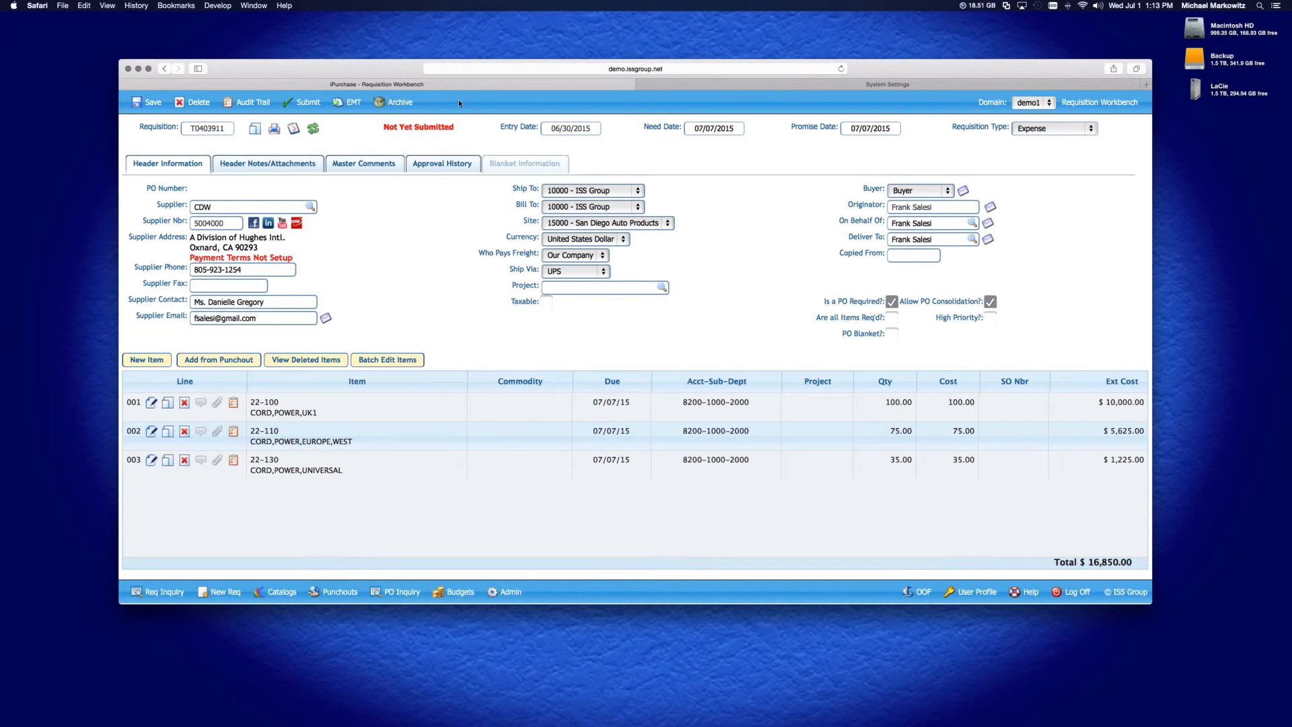
Switch to the System Settings tab and browse the settings list to the RT_EXPENSE entries
left_click(741, 85)
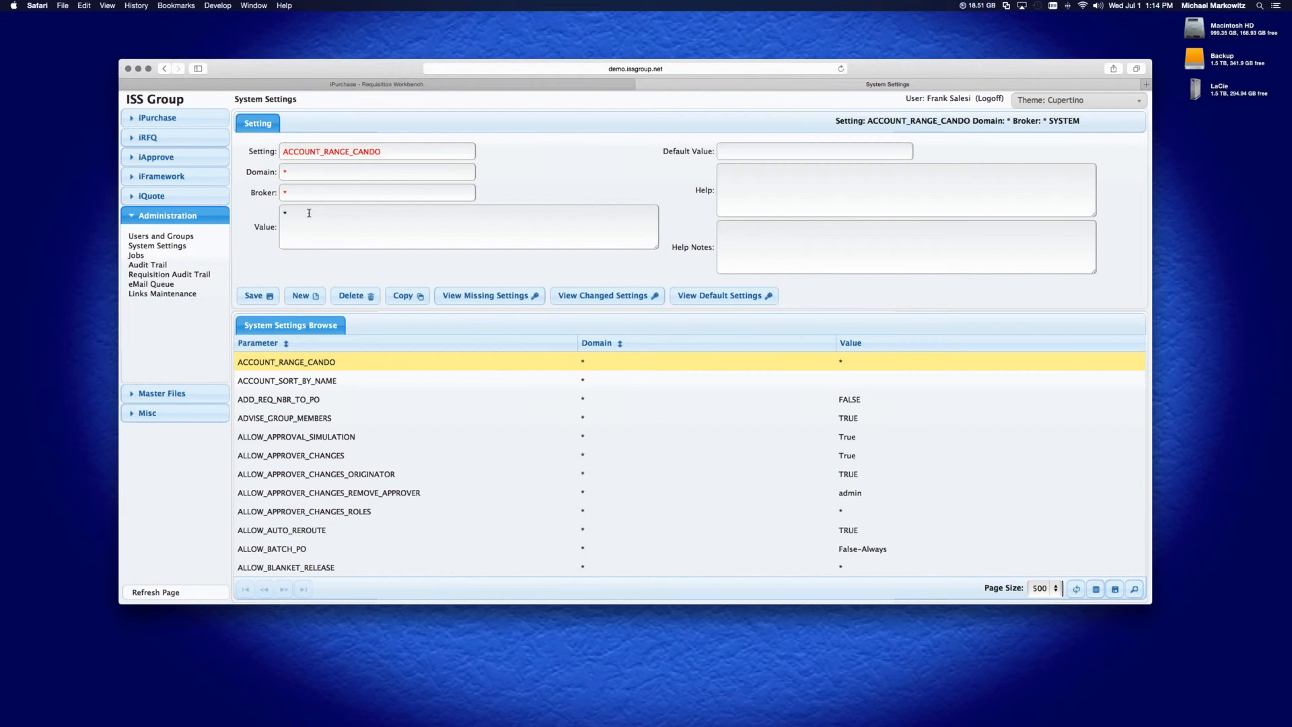
scroll(344, 500, "down", 10)
scroll(344, 500, "down", 15)
scroll(344, 500, "down", 15)
scroll(344, 500, "down", 15)
scroll(344, 501, "down", 15)
scroll(340, 515, "down", 5)
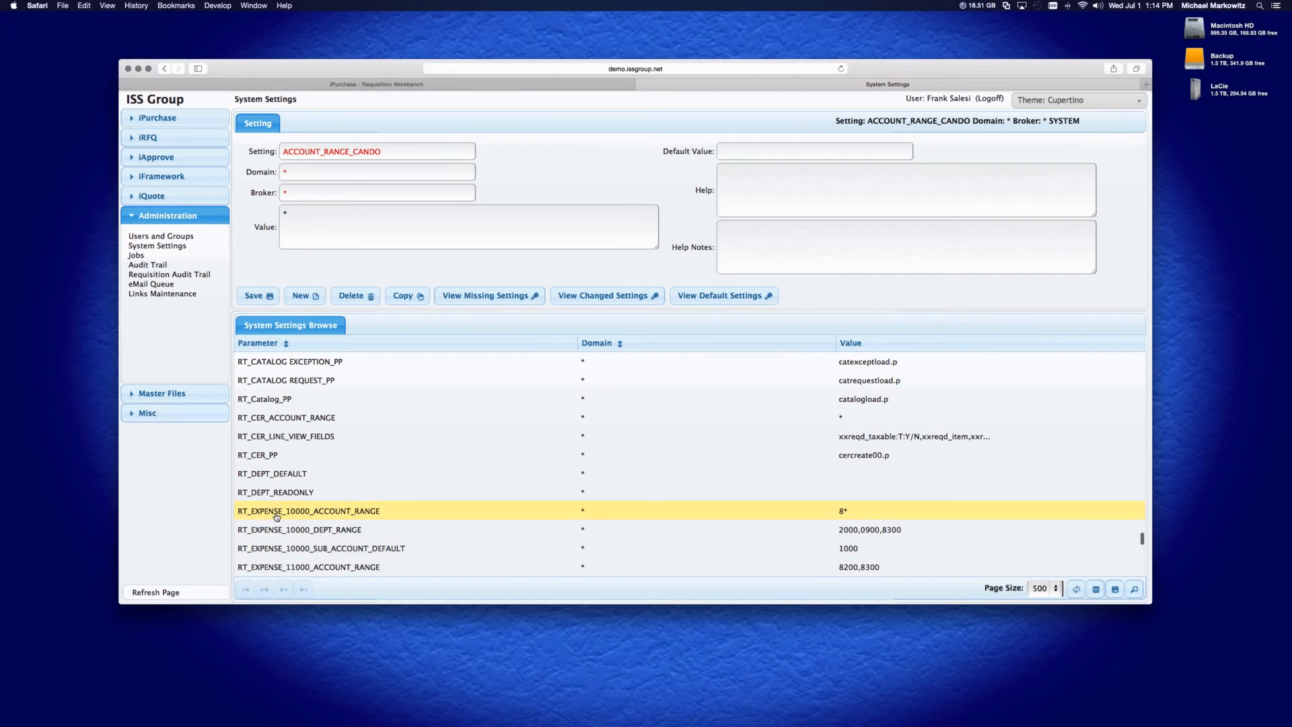
scroll(330, 522, "down", 4)
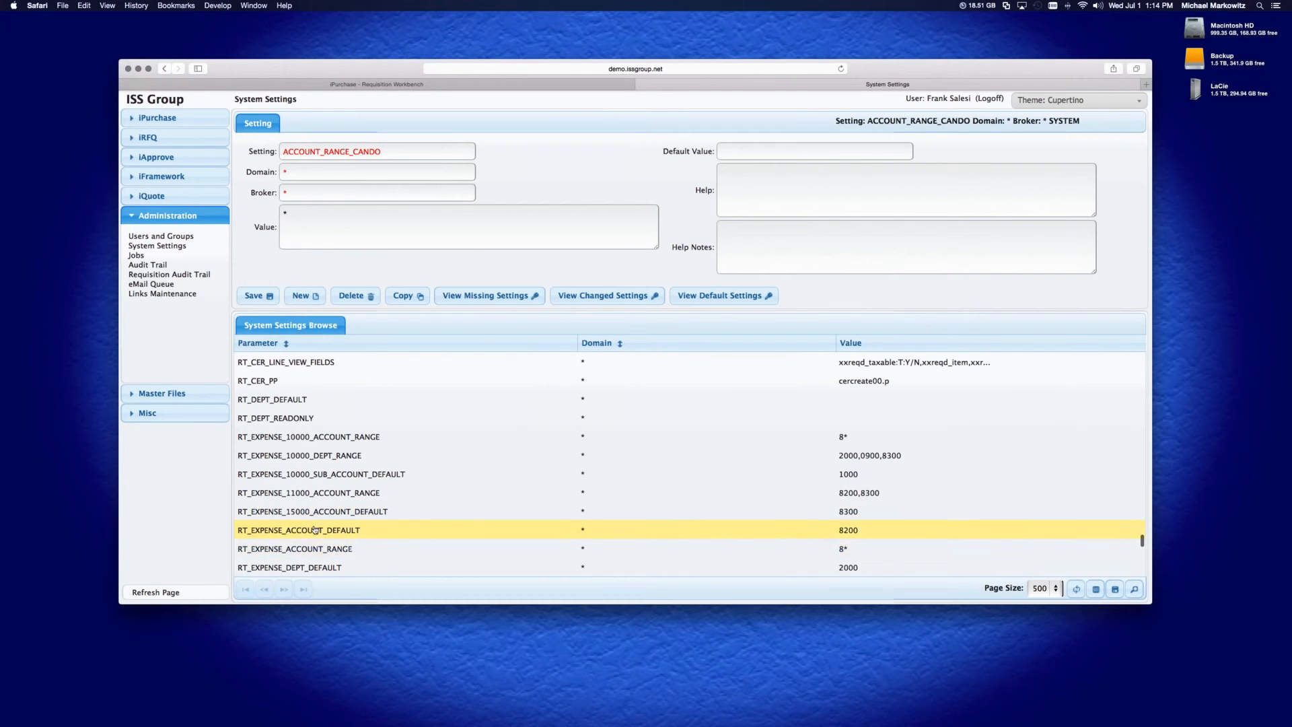
scroll(314, 530, "down", 2)
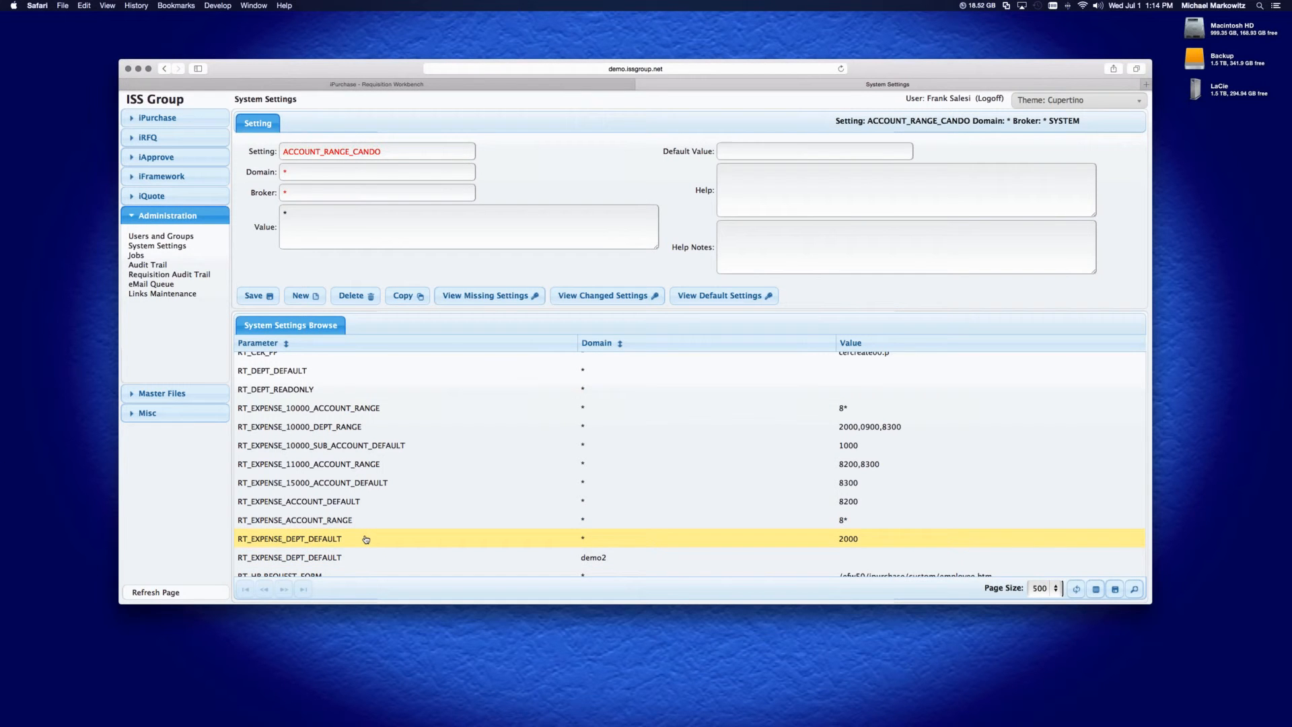
scroll(367, 540, "down", 5)
scroll(366, 539, "up", 5)
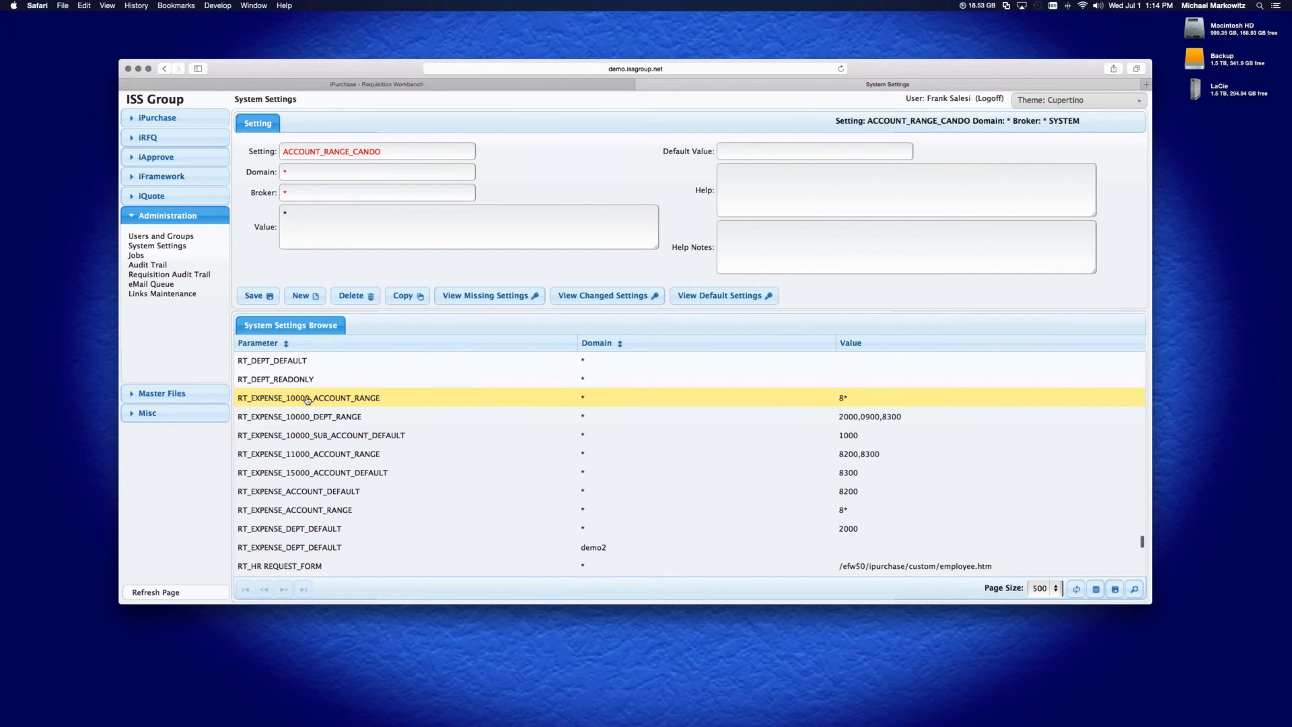
Open the RT_EXPENSE_10000_ACCOUNT_RANGE, RT_EXPENSE_10000_DEPT_RANGE and RT_EXPENSE_11000_ACCOUNT_RANGE settings to review their values
left_click(311, 402)
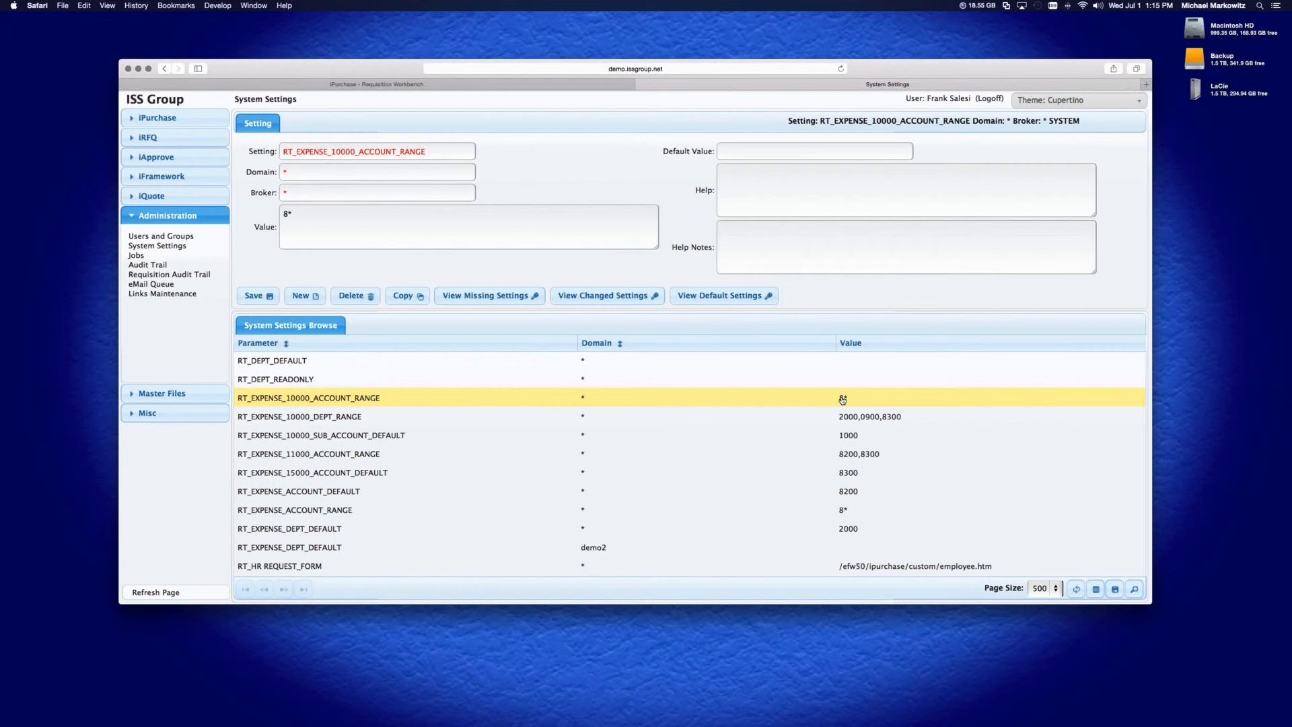
left_click(289, 418)
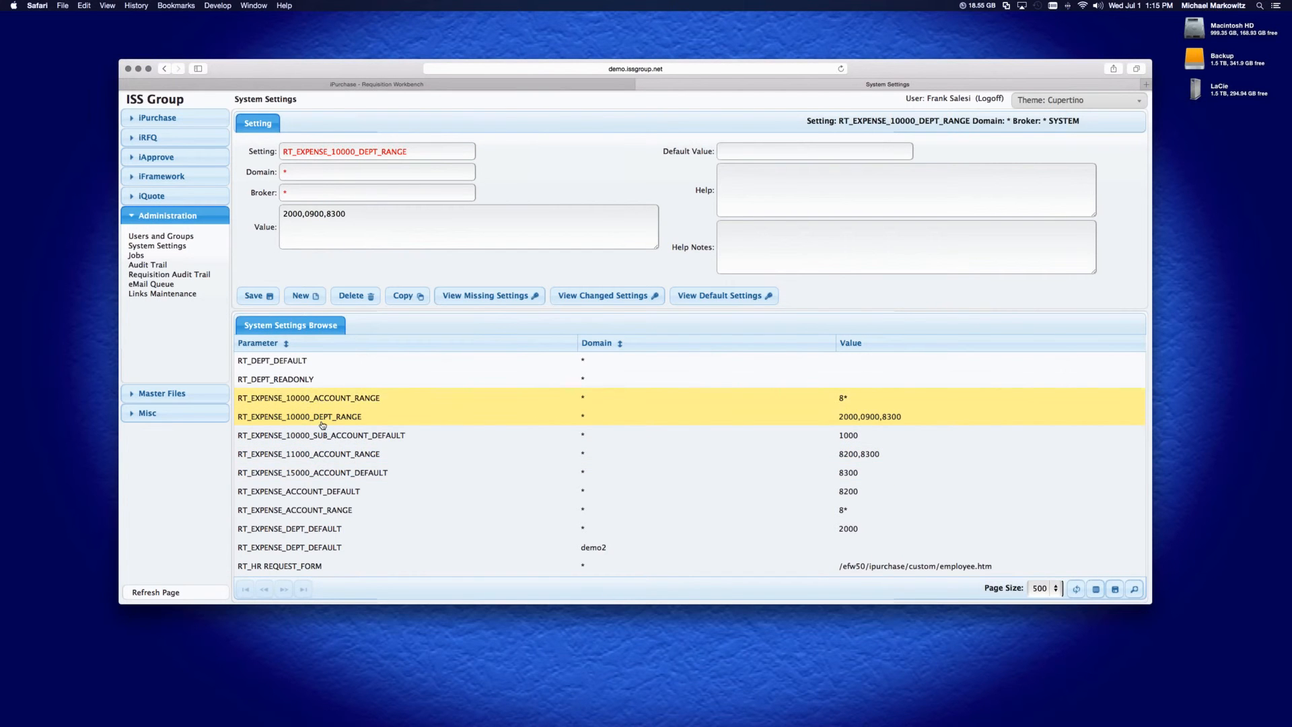
left_click(387, 458)
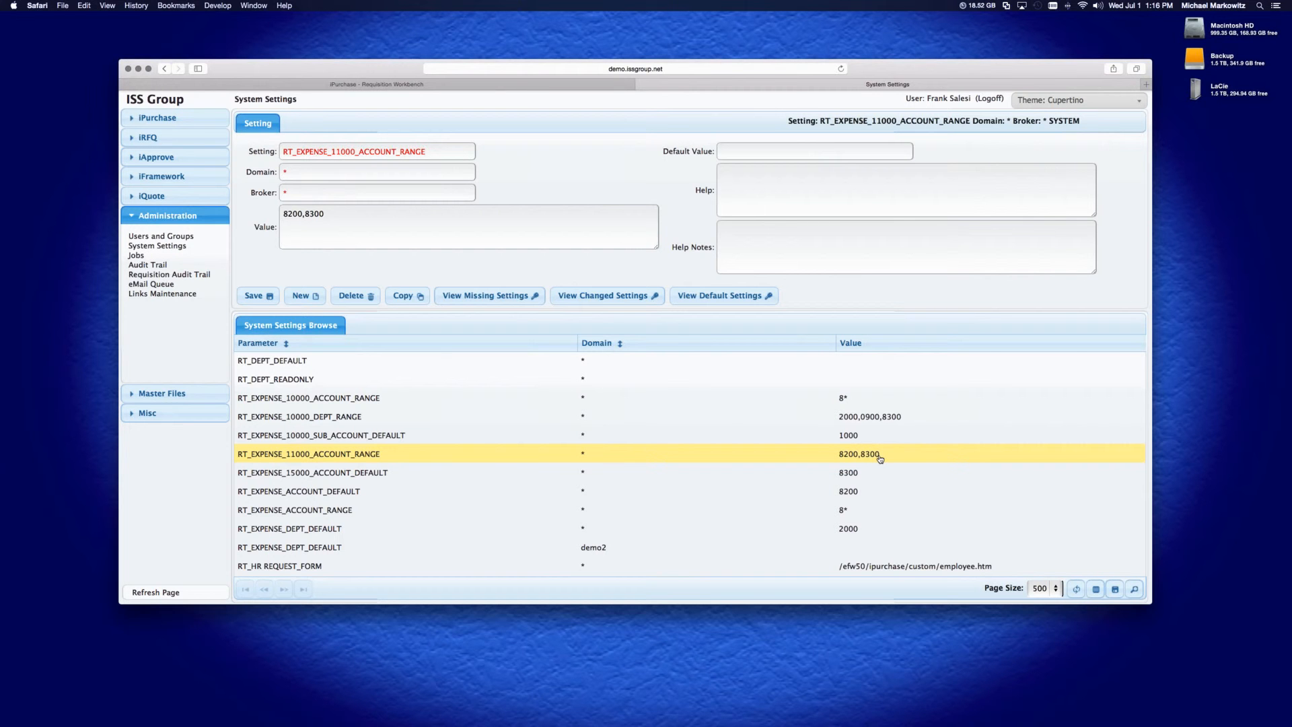
scroll(341, 446, "up", 5)
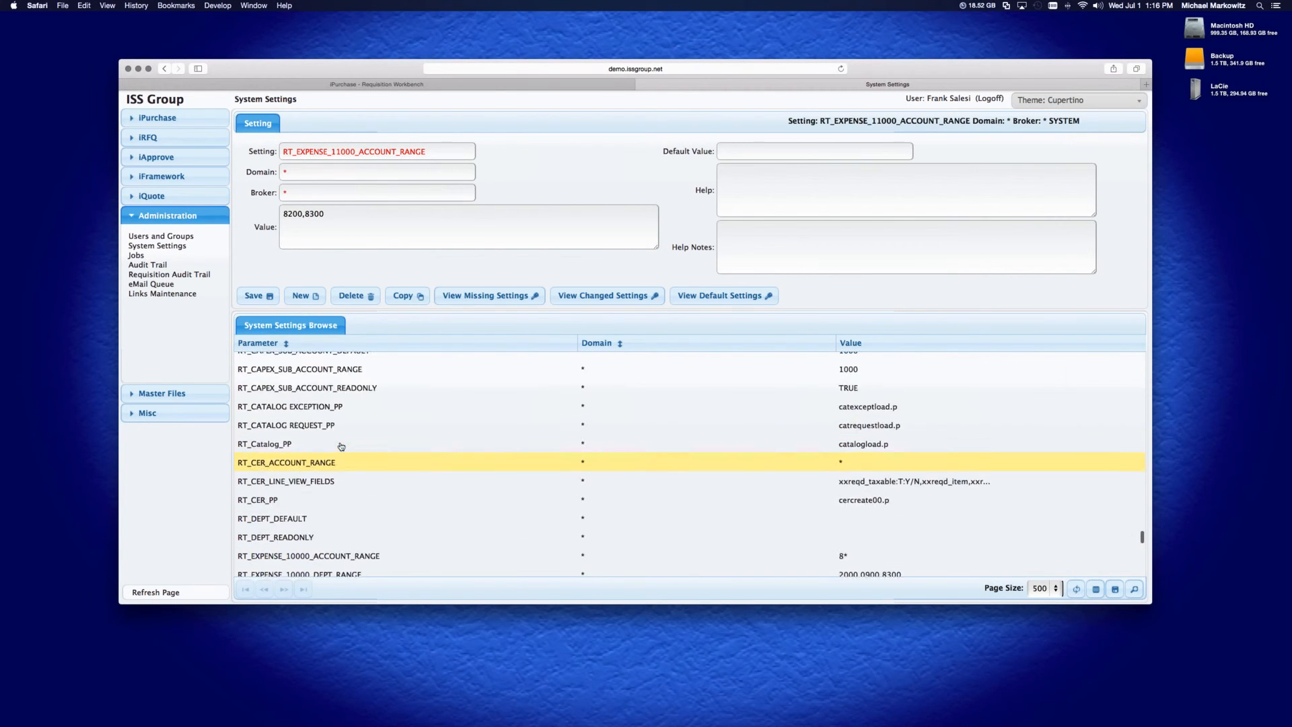
Open the RT_CAPEX_ACCOUNT_RANGE and RT_CAPEX_ACCOUNT_READONLY settings to review their values
scroll(341, 446, "up", 4)
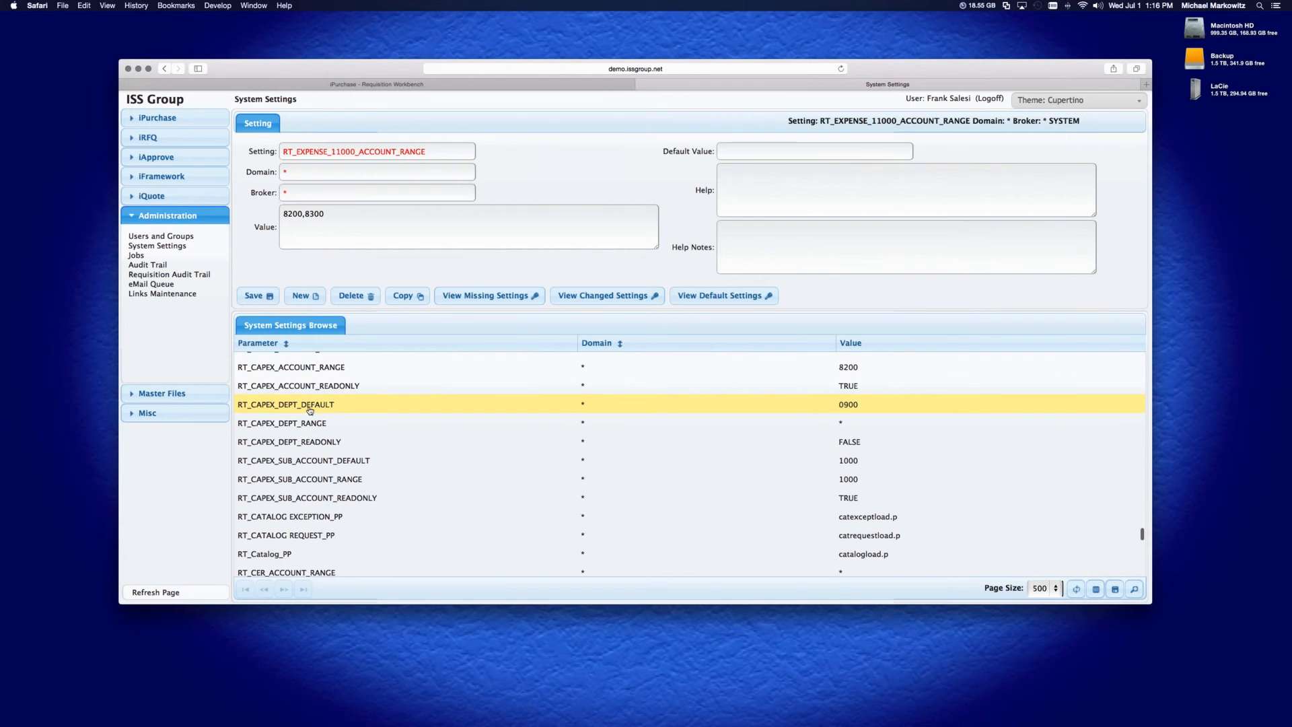
left_click(471, 374)
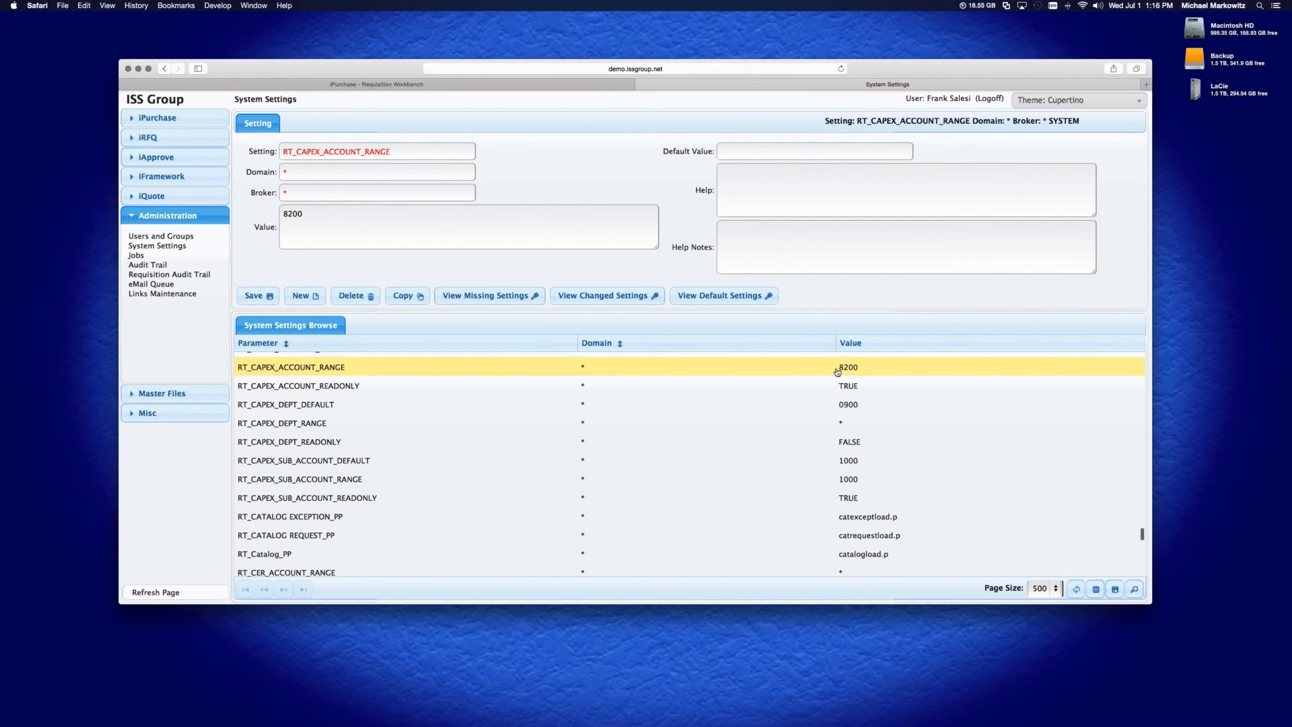
left_click(673, 386)
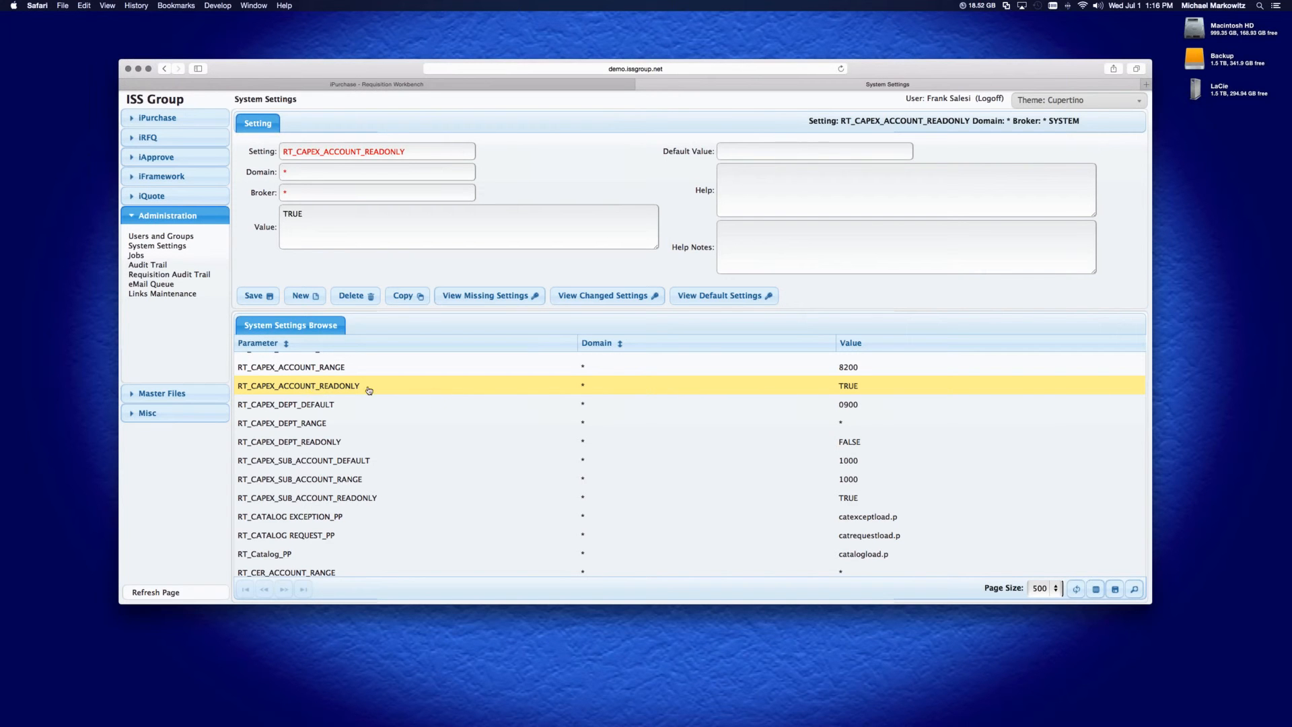
Return to the requisition, set its requisition type to Capex and save it
left_click(499, 85)
left_click(1044, 130)
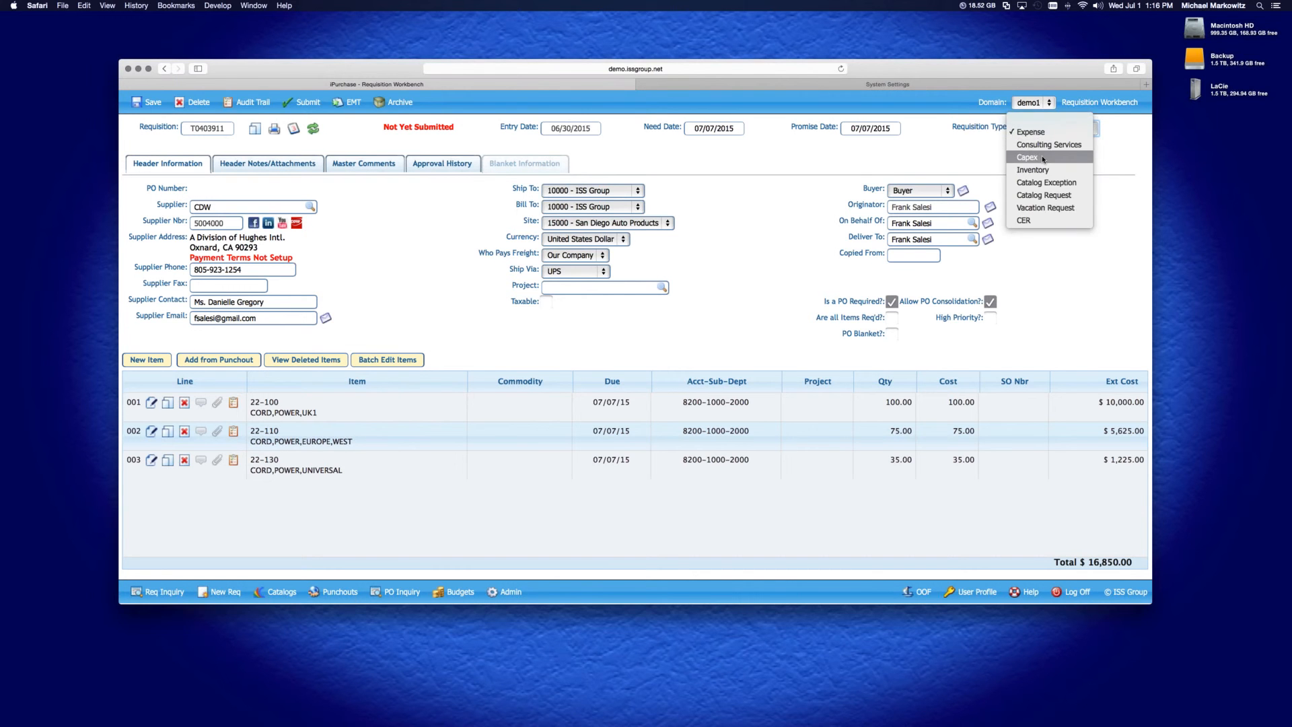
left_click(1042, 158)
left_click(161, 103)
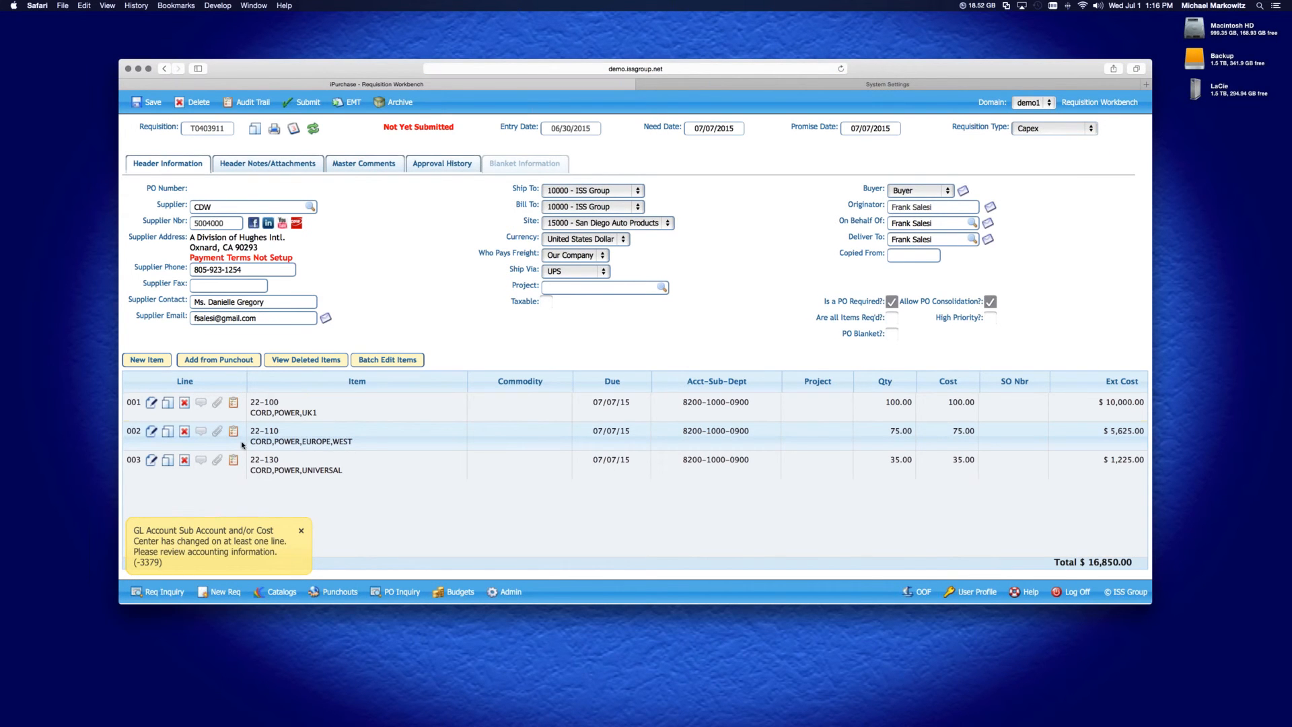
On line 001, set the department to 5030 - INSPECTION and the project to test 1, then save and close the line
left_click(153, 403)
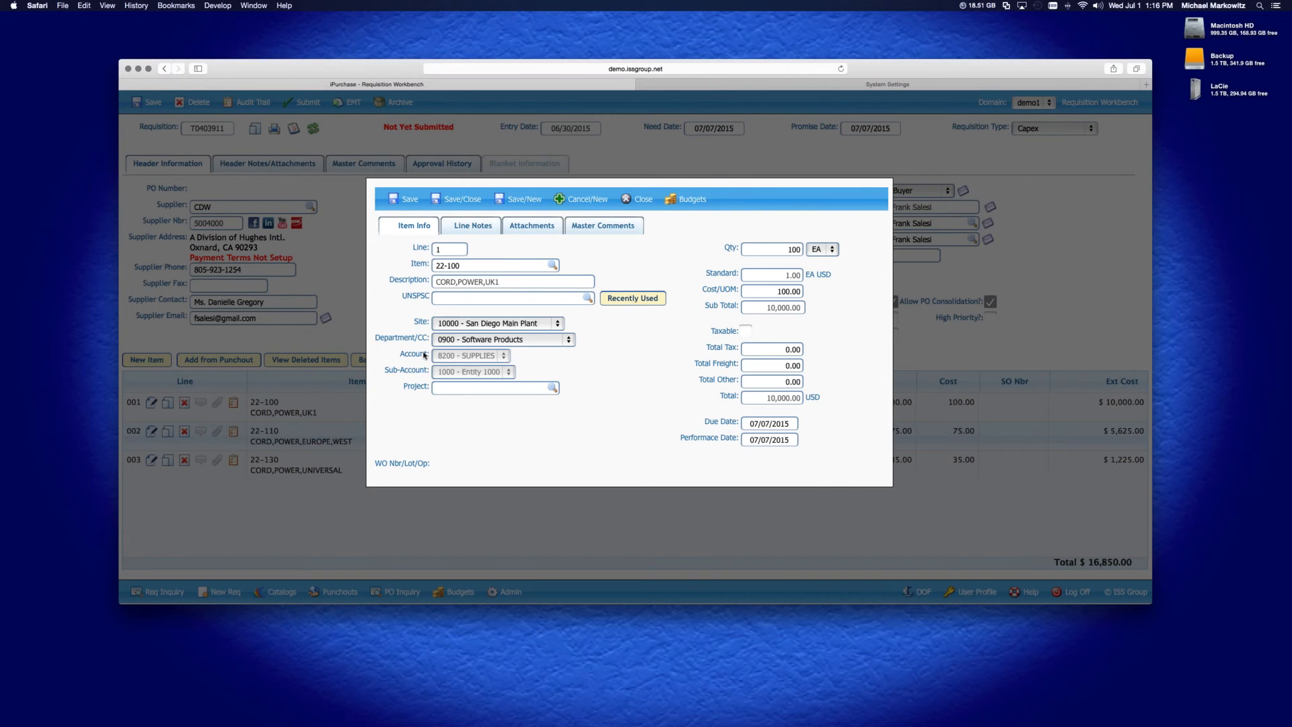
left_click(491, 341)
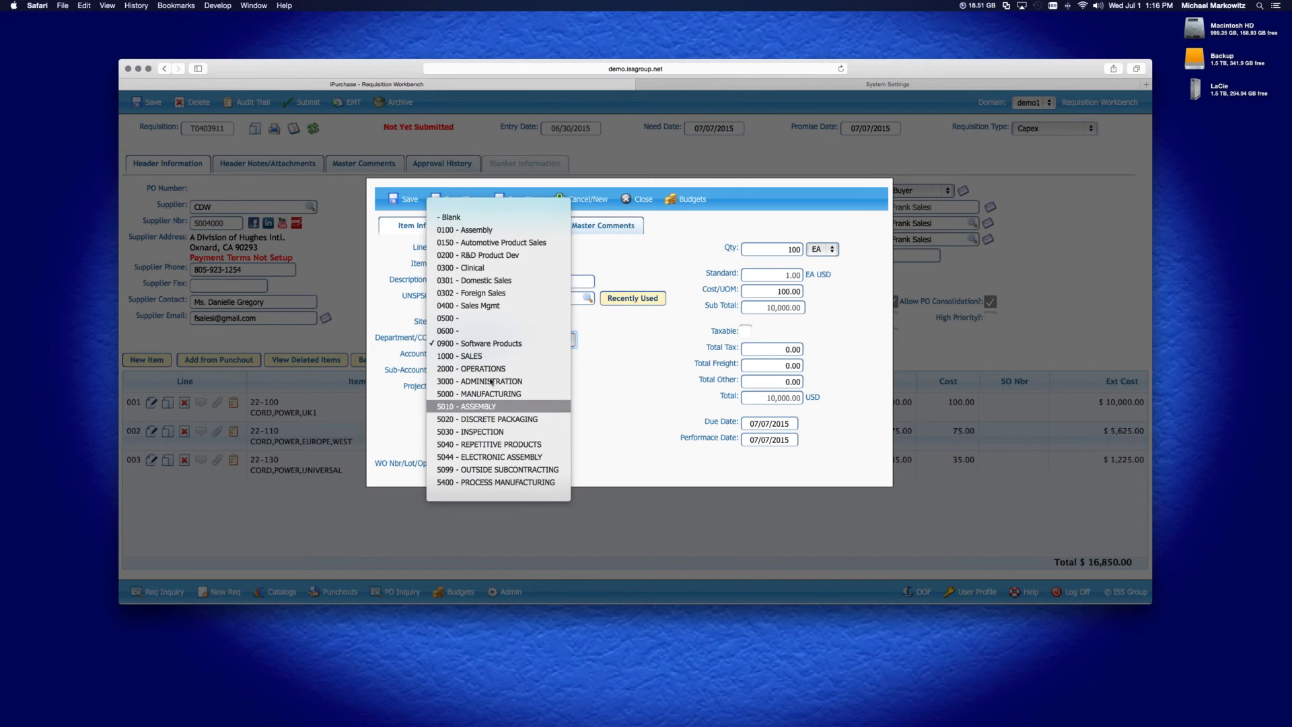
left_click(493, 432)
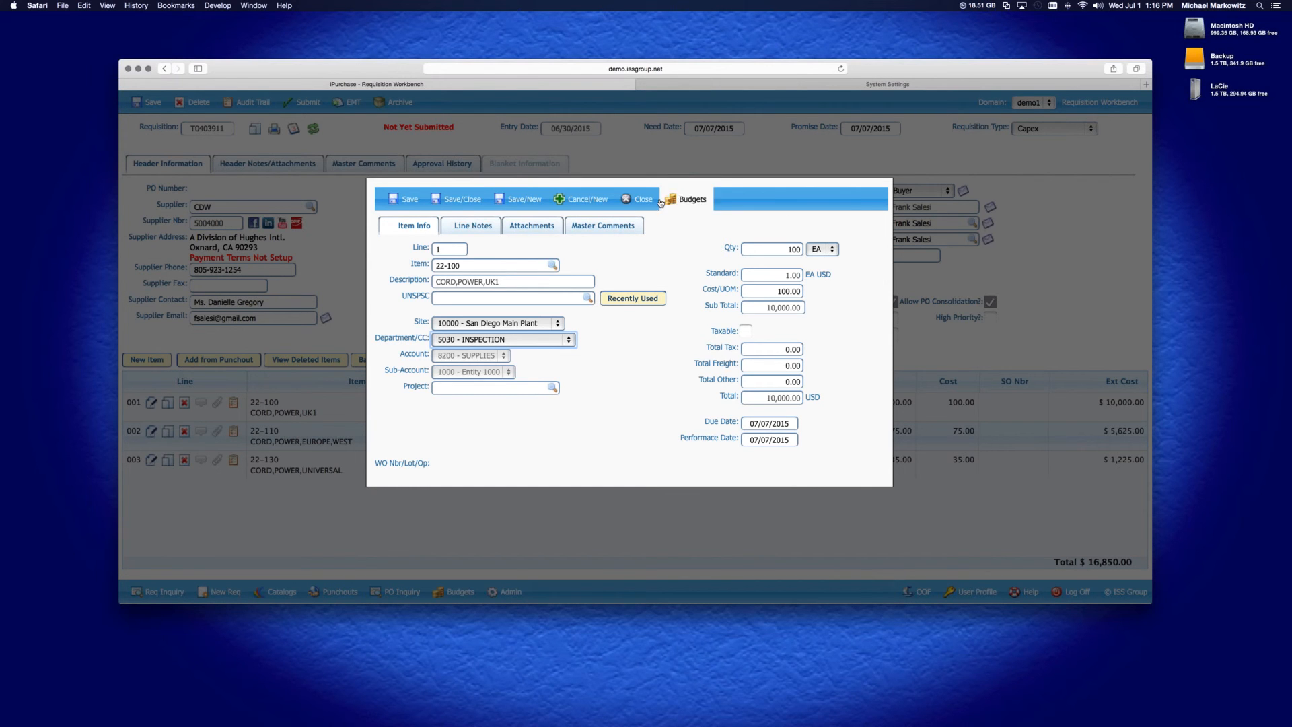
left_click(464, 202)
left_click(490, 388)
type("Test 1")
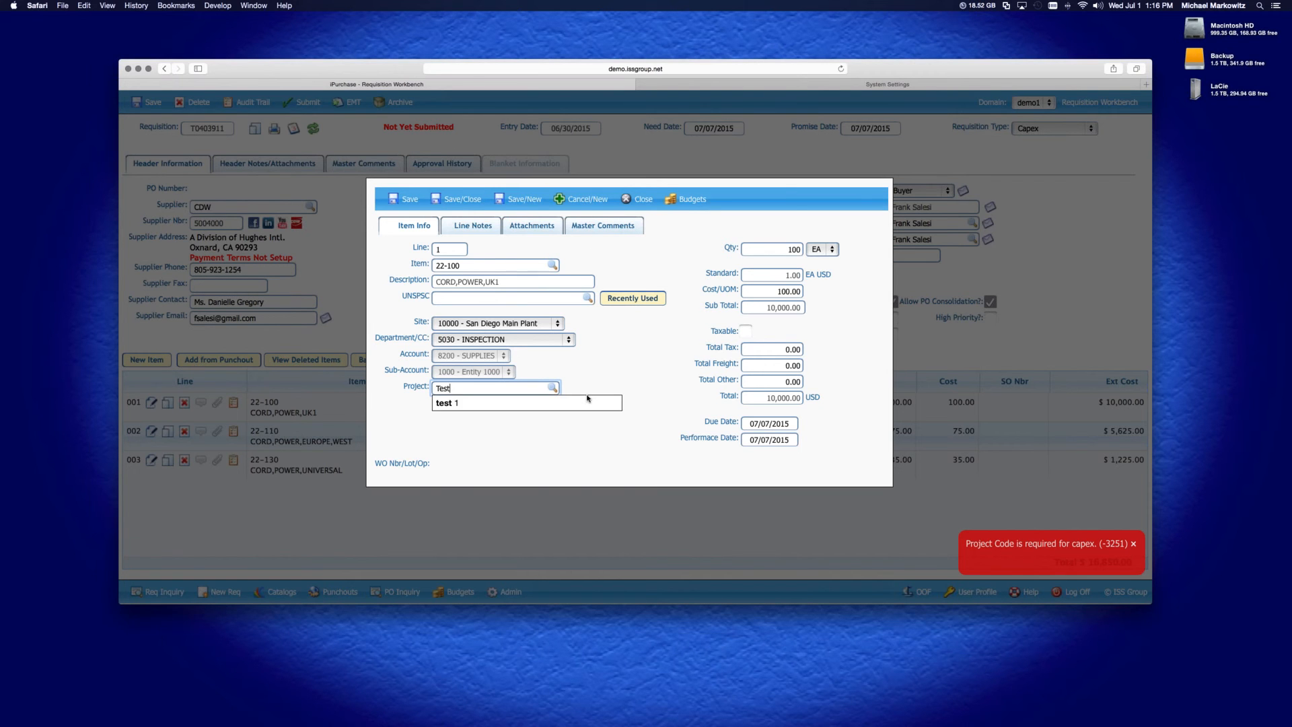
left_click(570, 404)
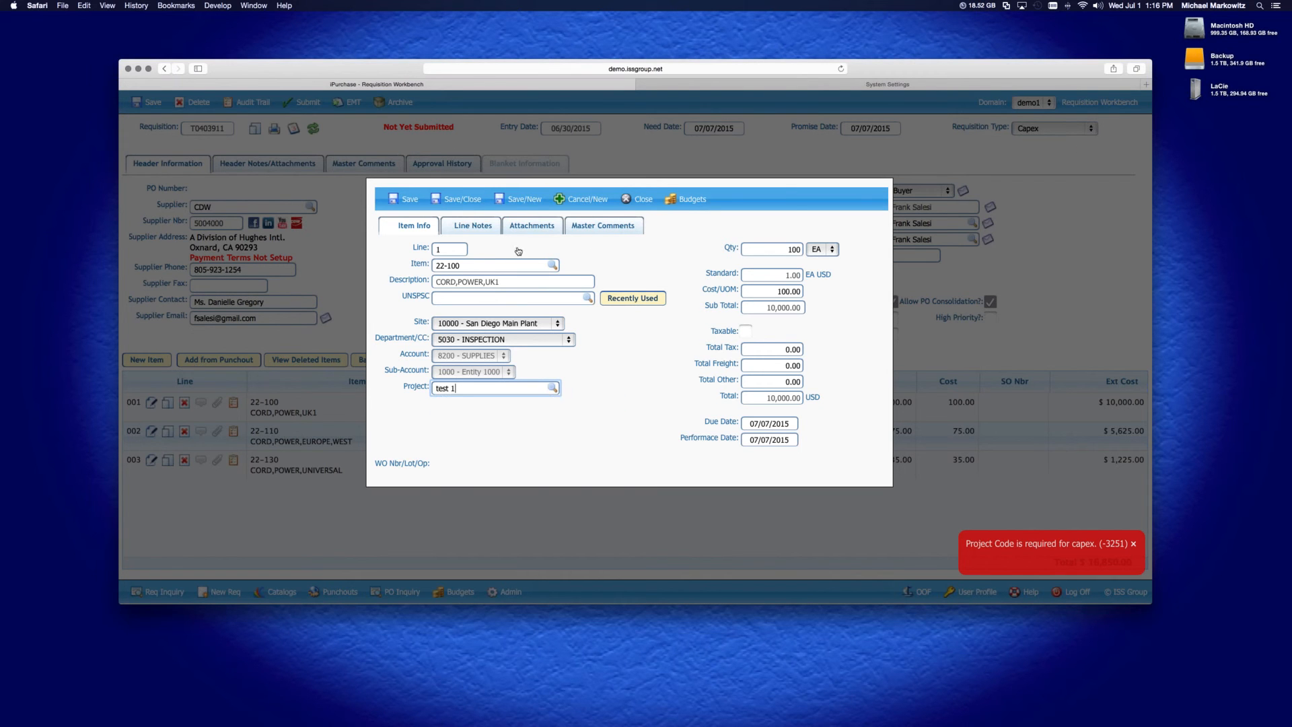
left_click(463, 199)
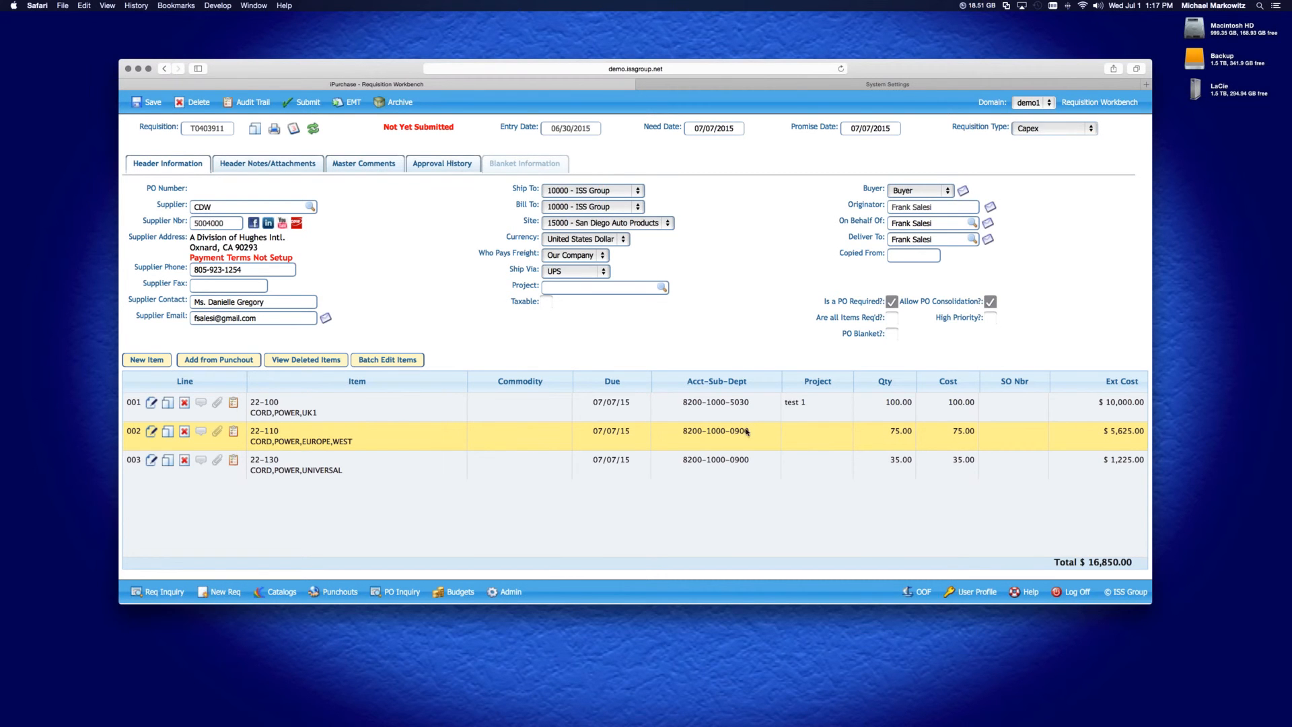
Open Users and Groups in the administration area and view the current user's iPurchase defaults
left_click(880, 83)
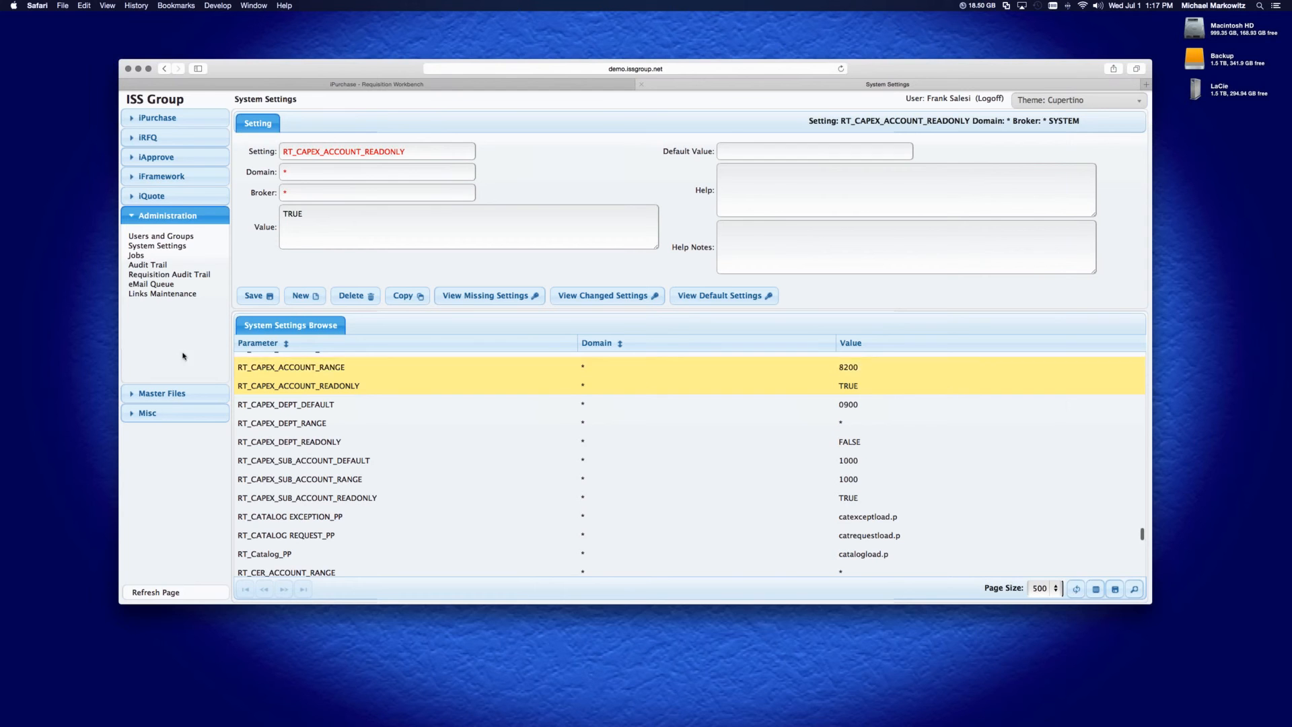
left_click(141, 237)
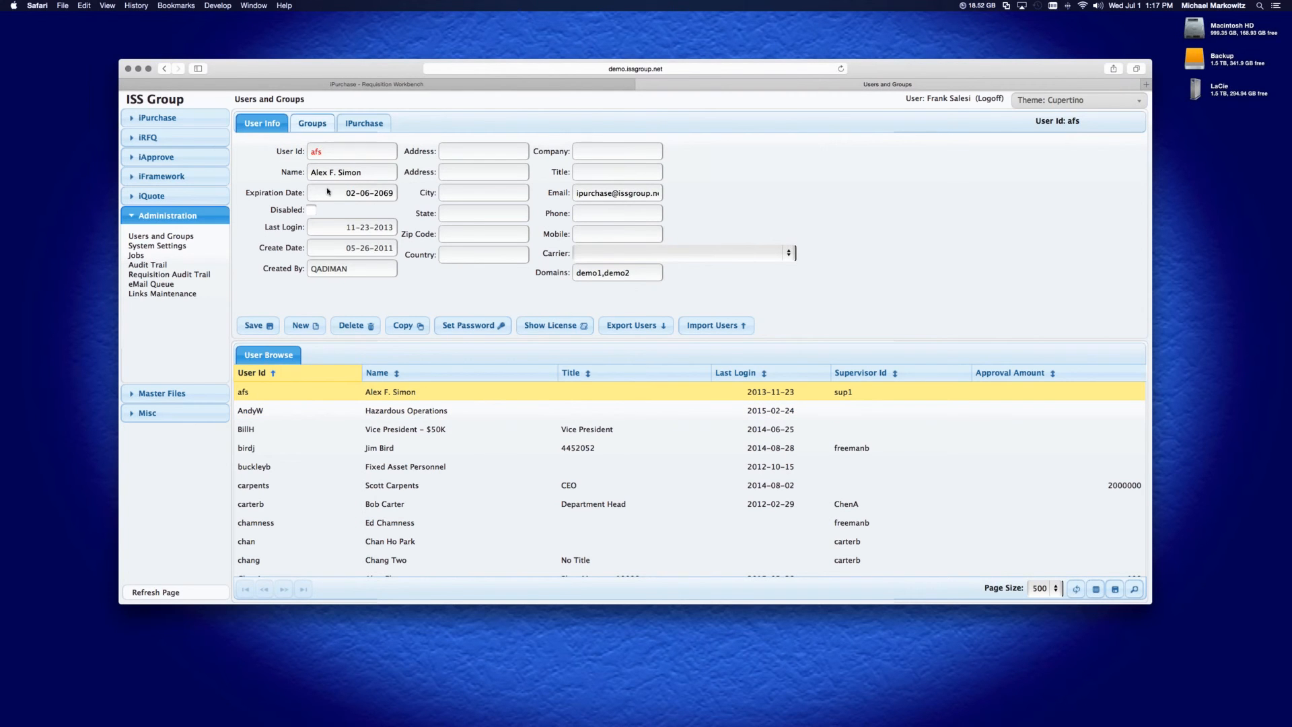
left_click(374, 125)
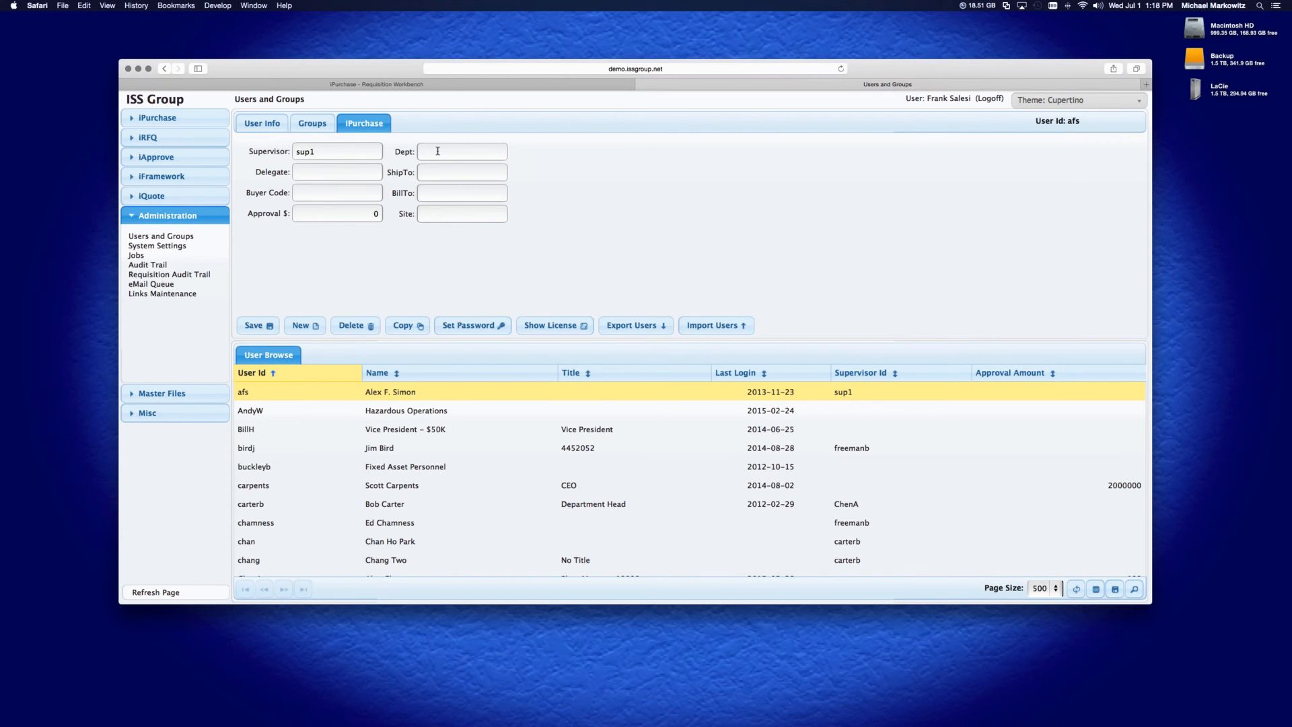
Return to the requisition, change its requisition type to Expense and save it
left_click(334, 84)
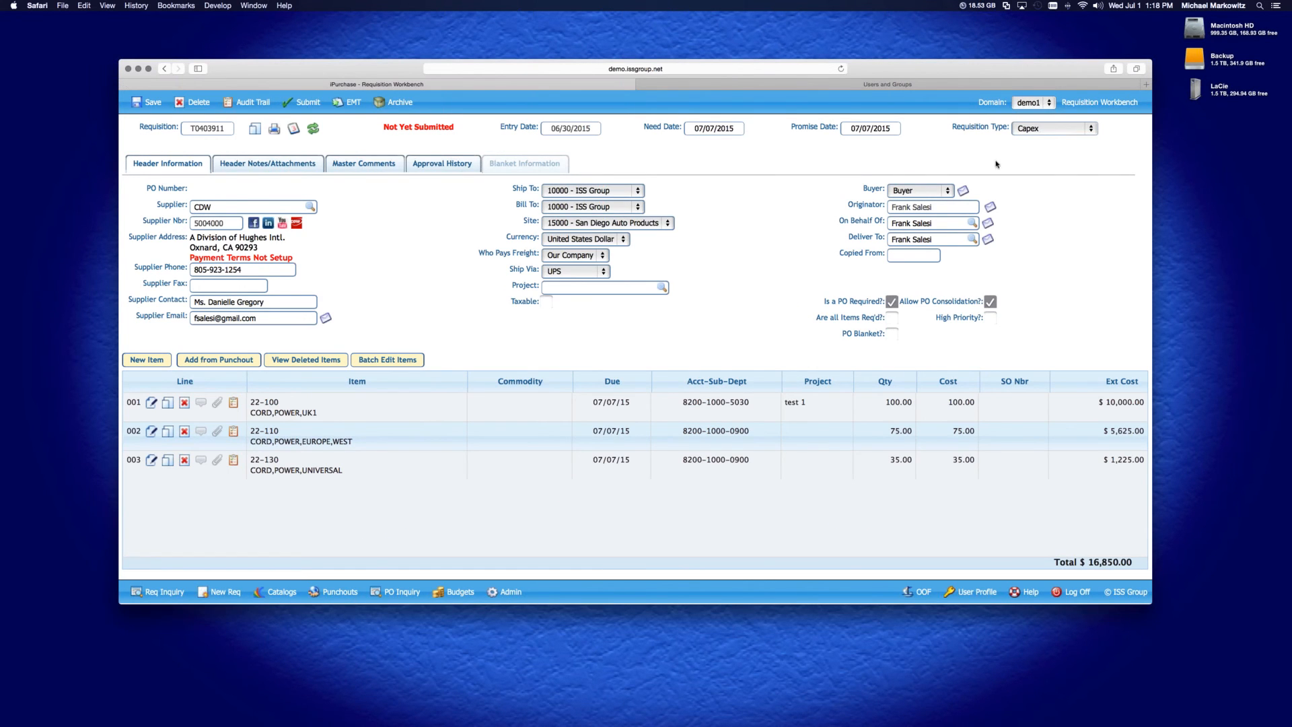
left_click(1039, 132)
left_click(1042, 108)
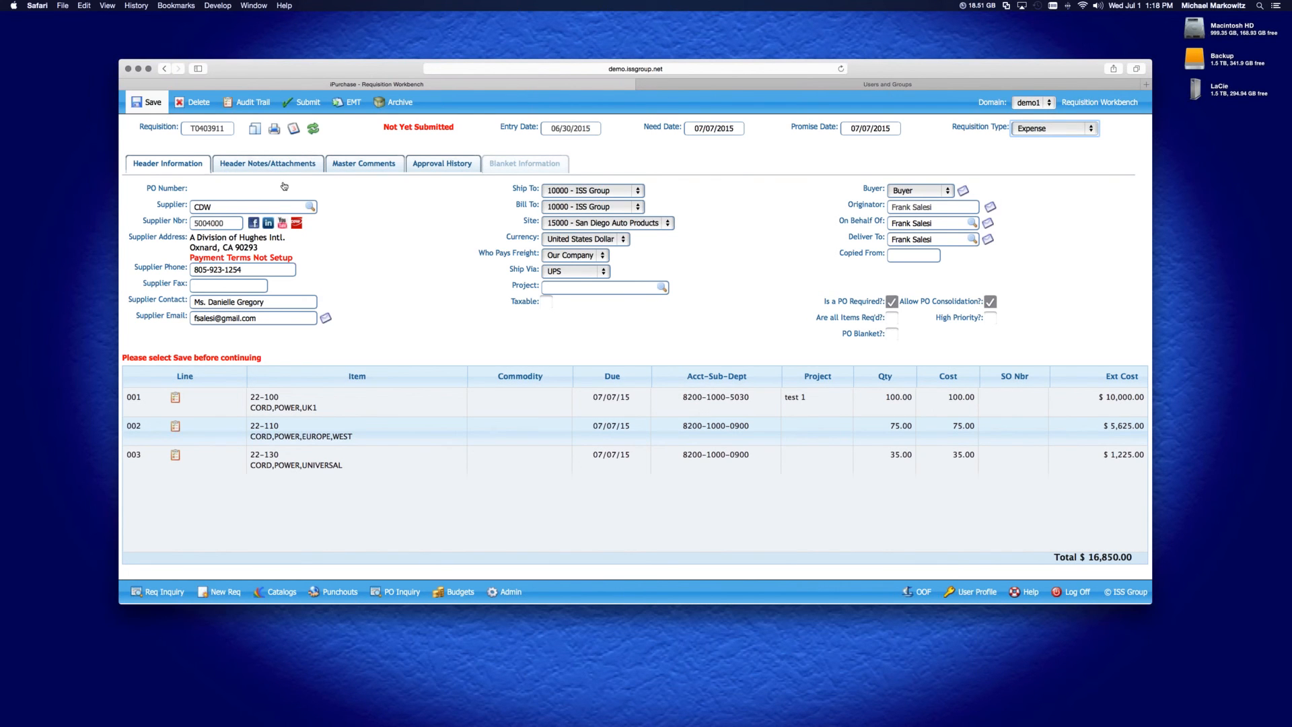
left_click(150, 103)
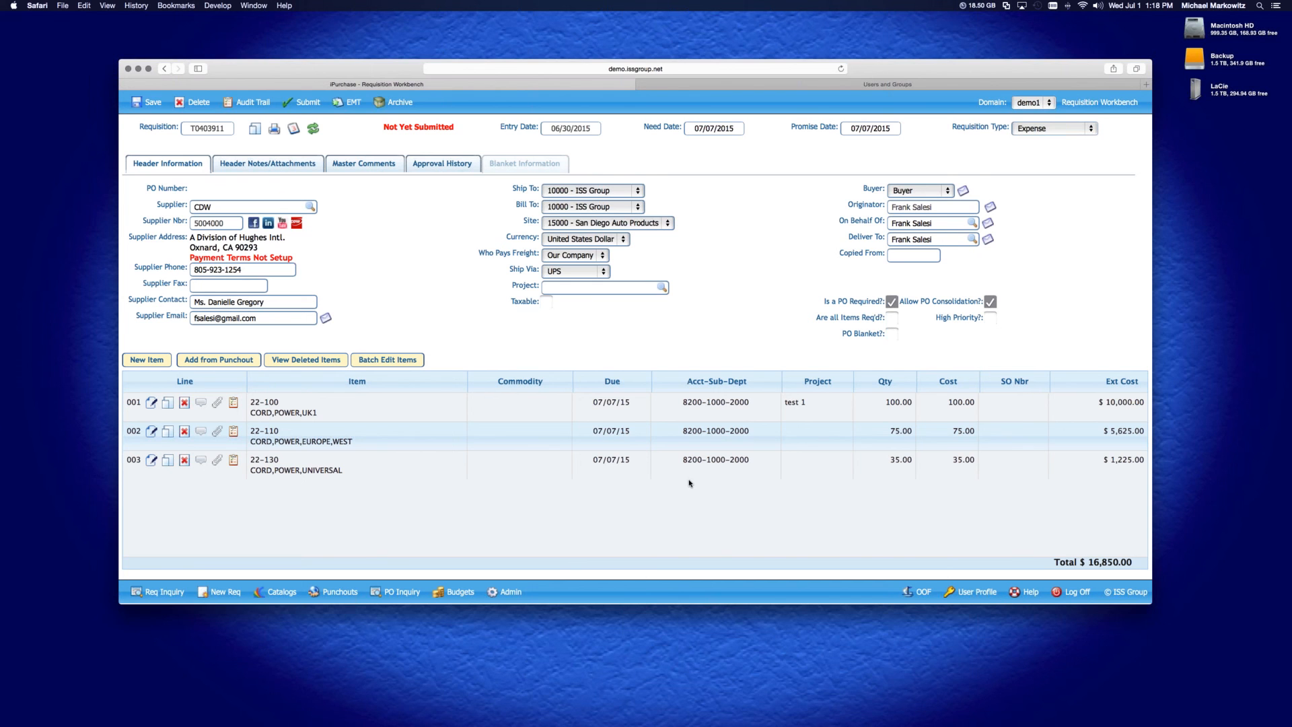
Batch edit all requisition lines to set the account to 8400 - UTILITIES and save
left_click(388, 362)
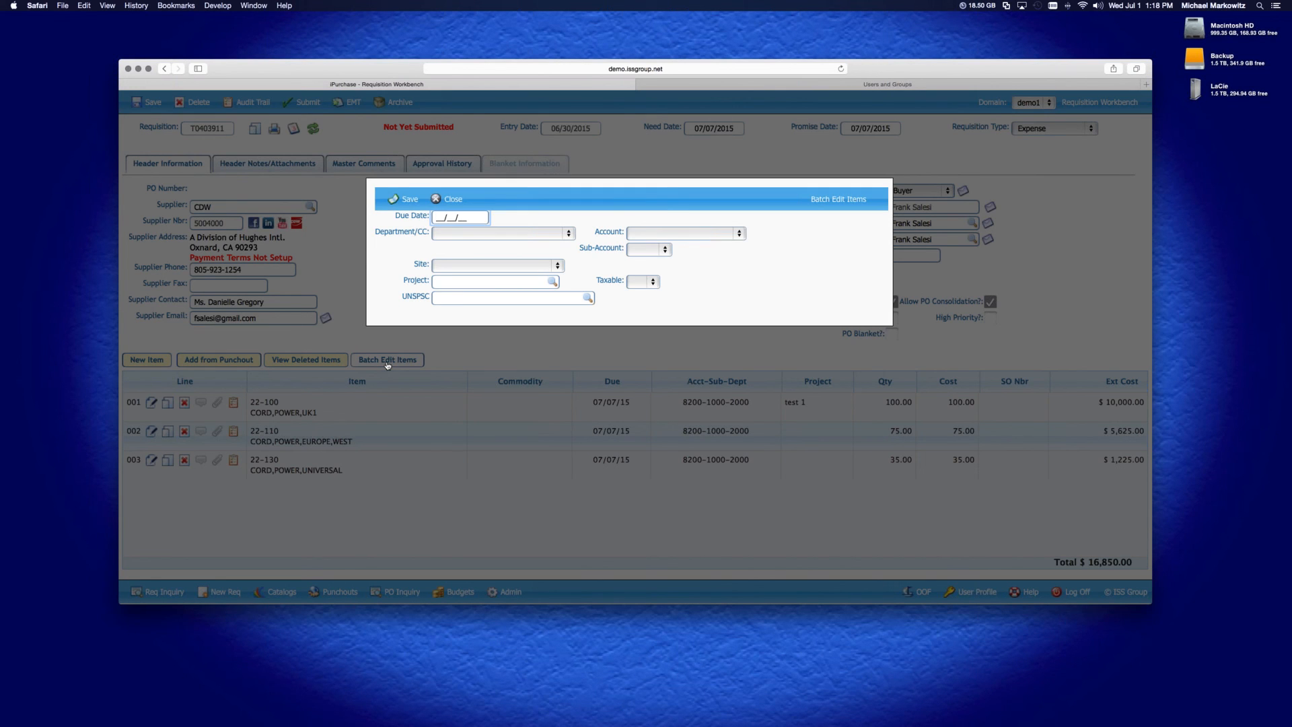
left_click(686, 233)
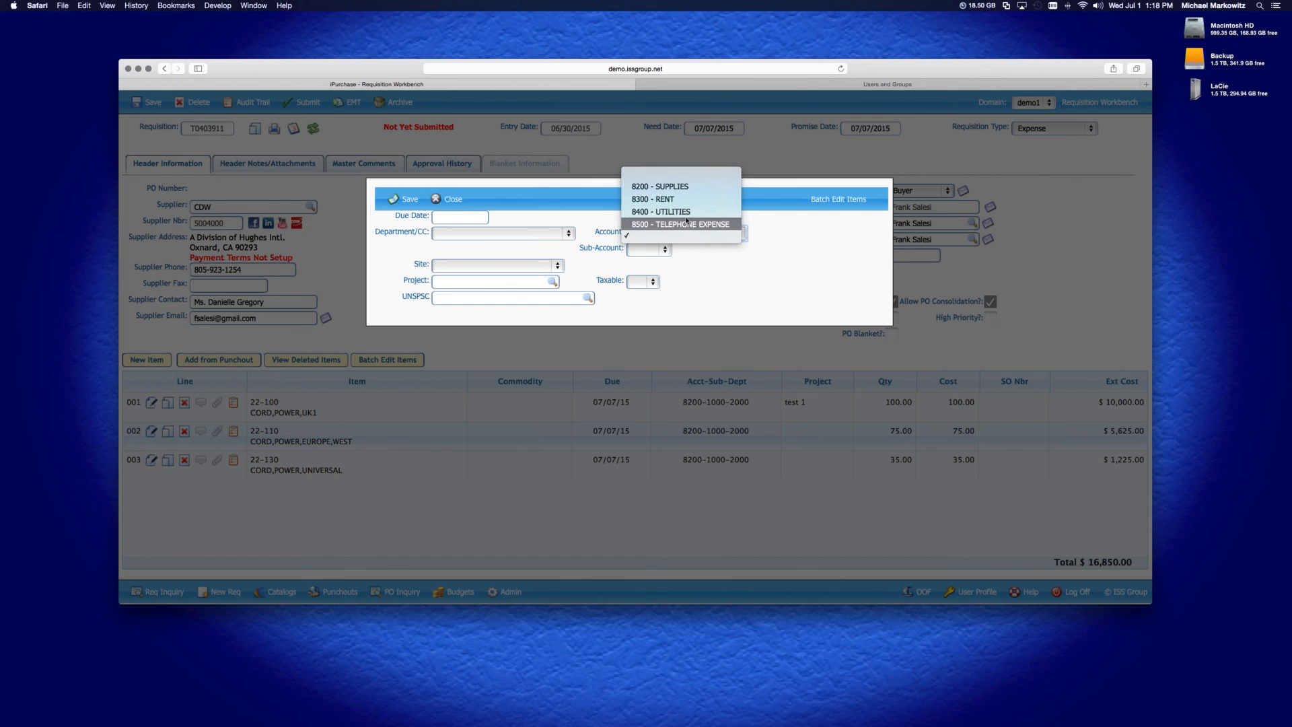
left_click(687, 213)
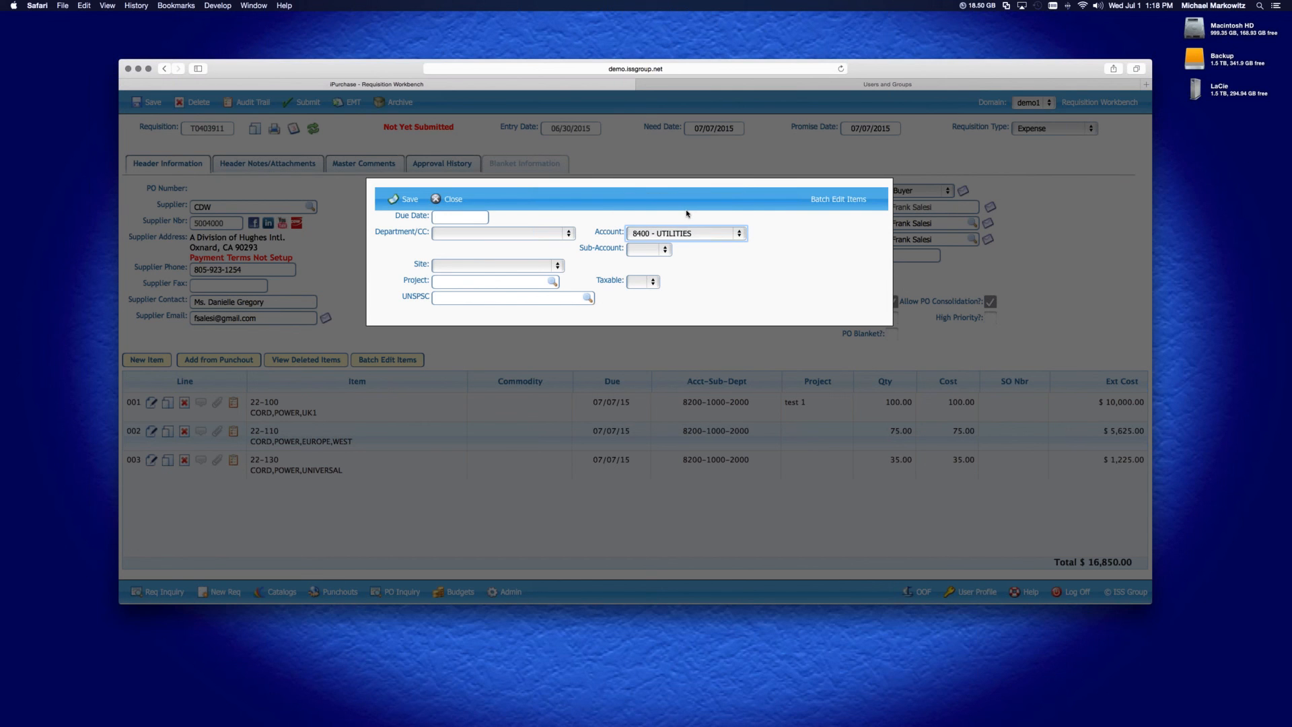
left_click(641, 250)
left_click(647, 255)
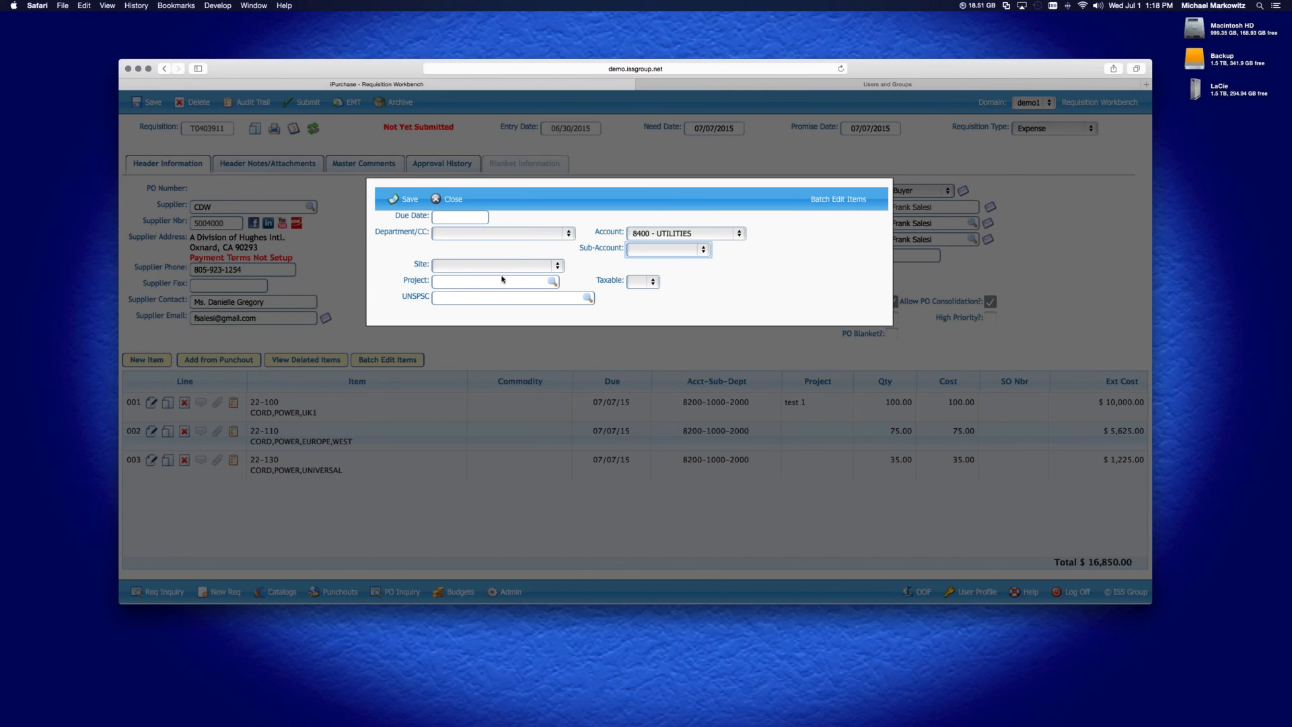
left_click(510, 267)
left_click(578, 311)
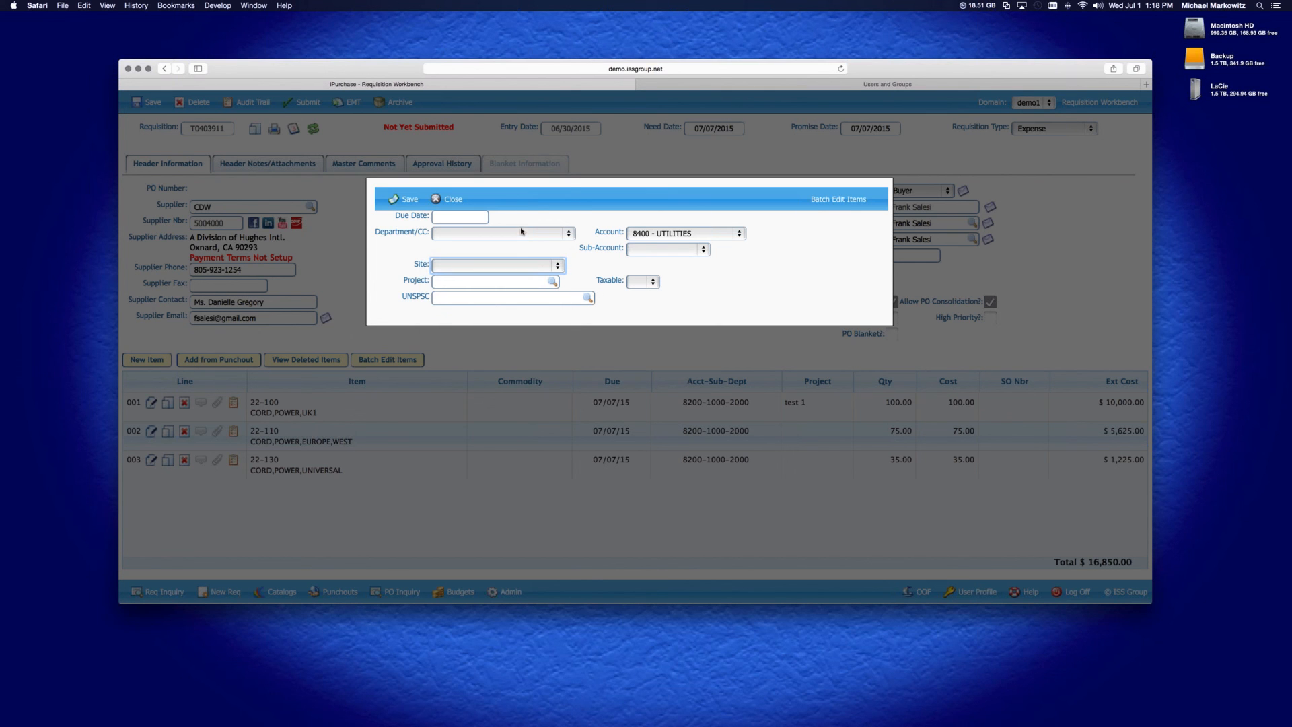
left_click(523, 233)
left_click(597, 262)
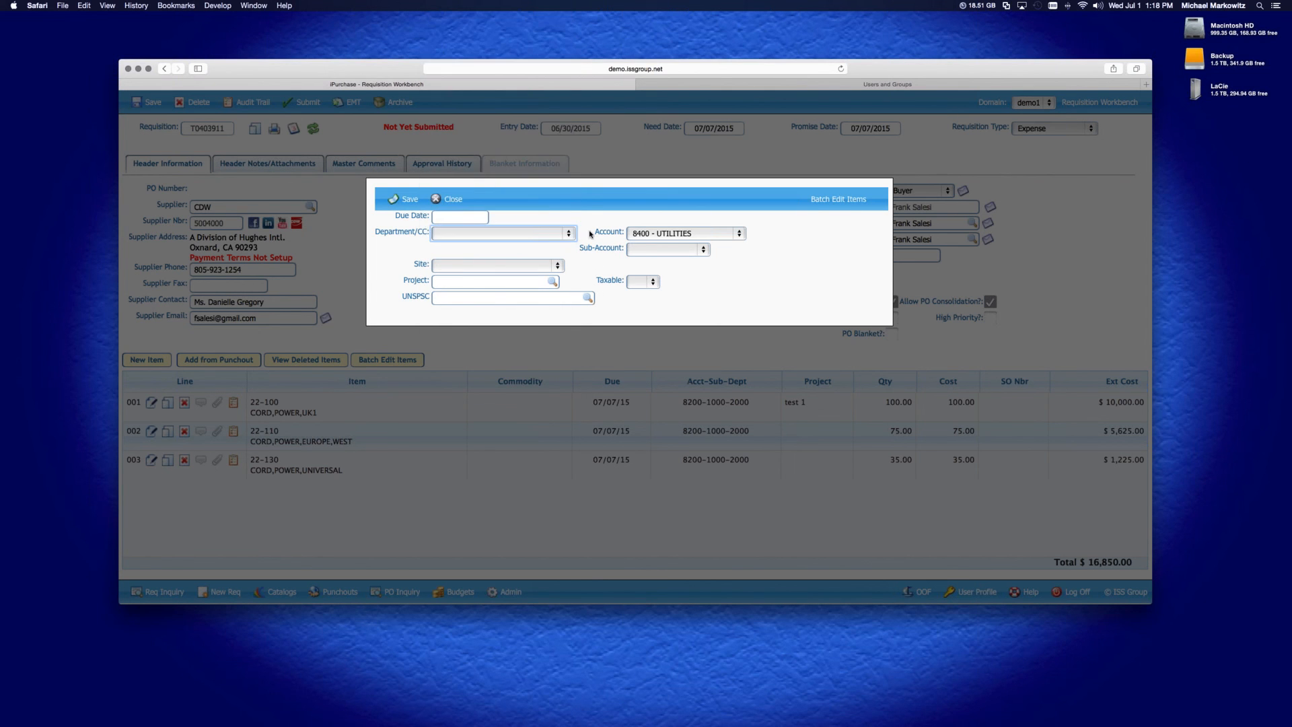
left_click(405, 200)
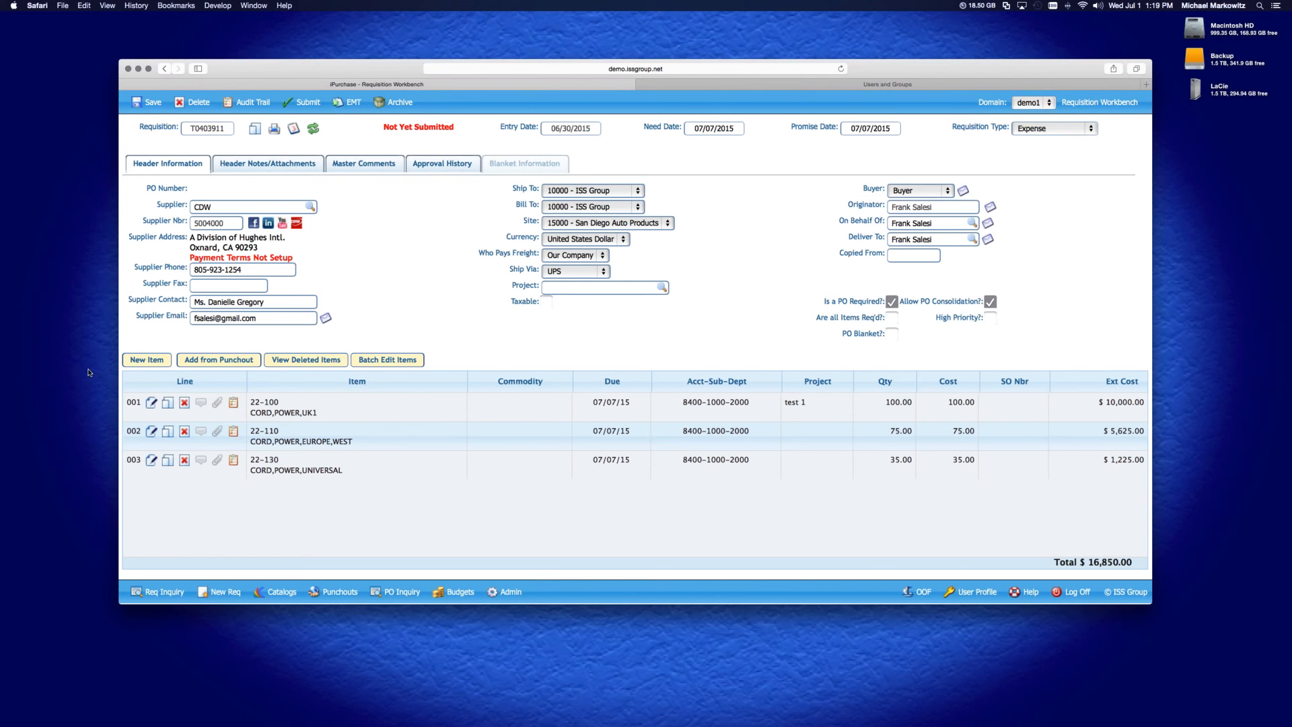
Open line 002, set its department to 0900 - Software Products, then save and close the line
left_click(151, 432)
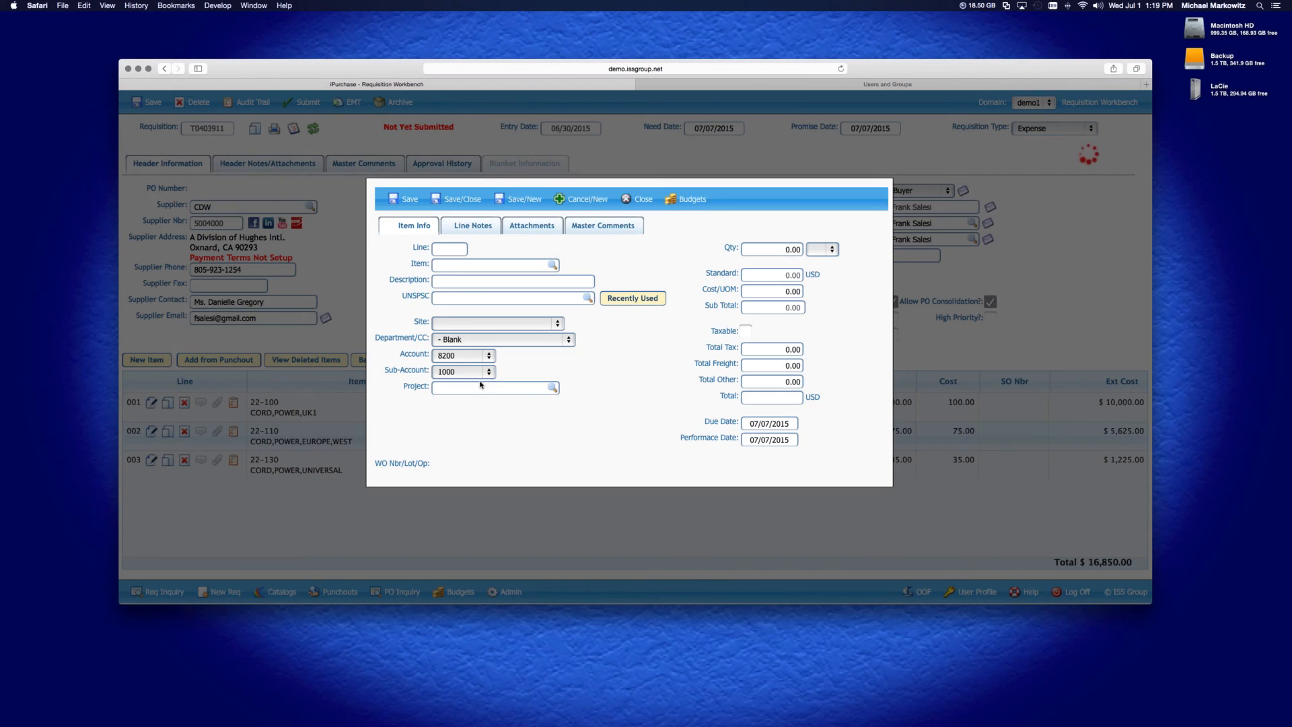
left_click(472, 355)
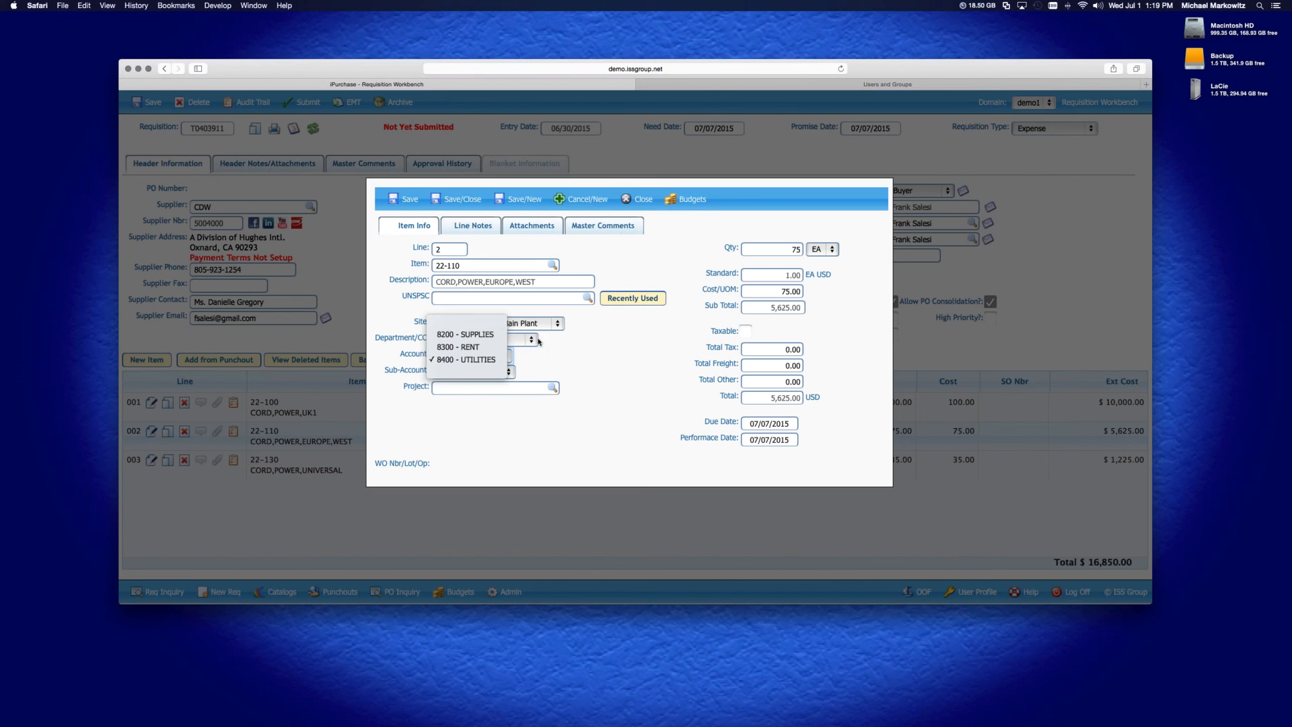
left_click(550, 374)
left_click(471, 340)
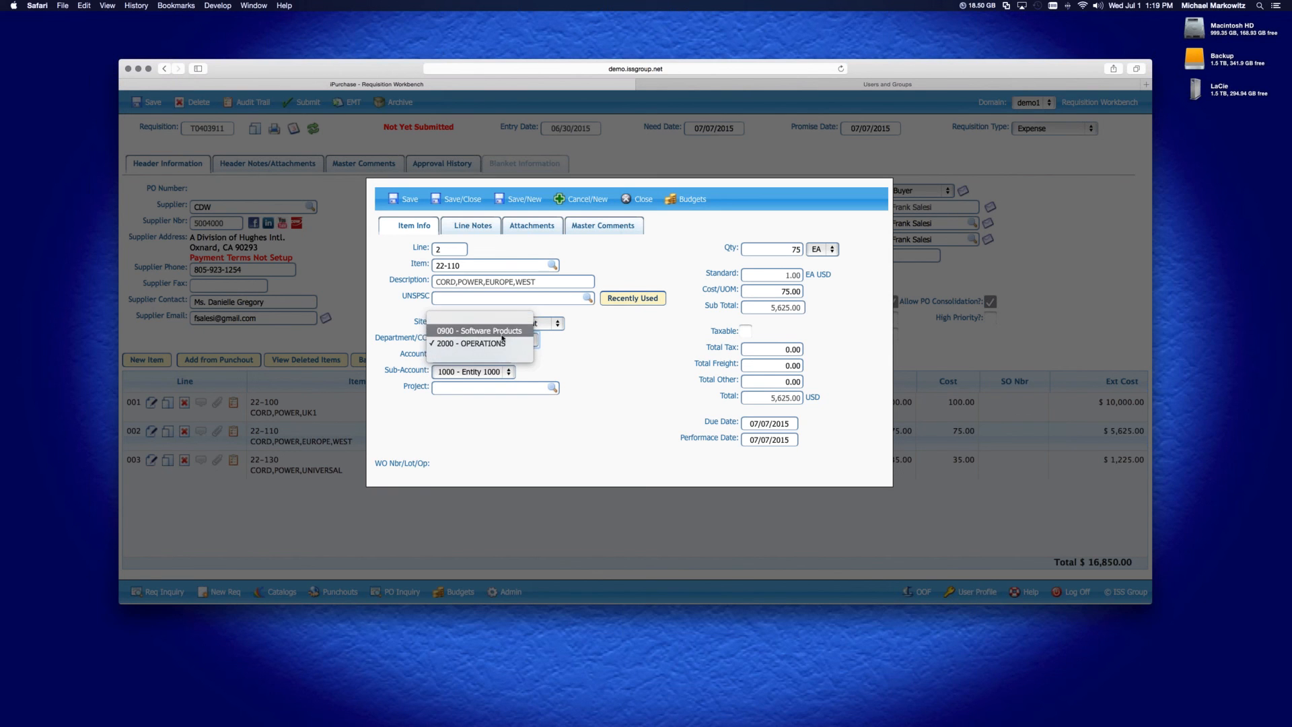
left_click(504, 332)
left_click(471, 372)
left_click(555, 335)
left_click(463, 199)
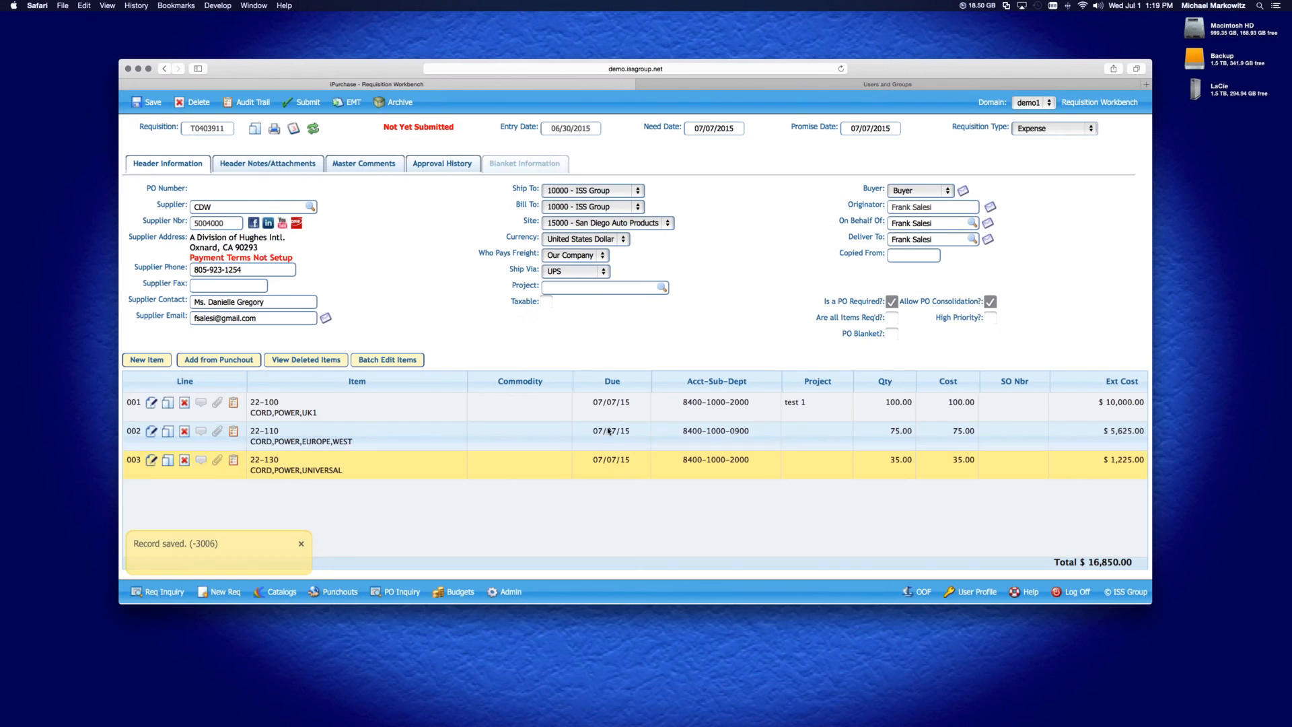